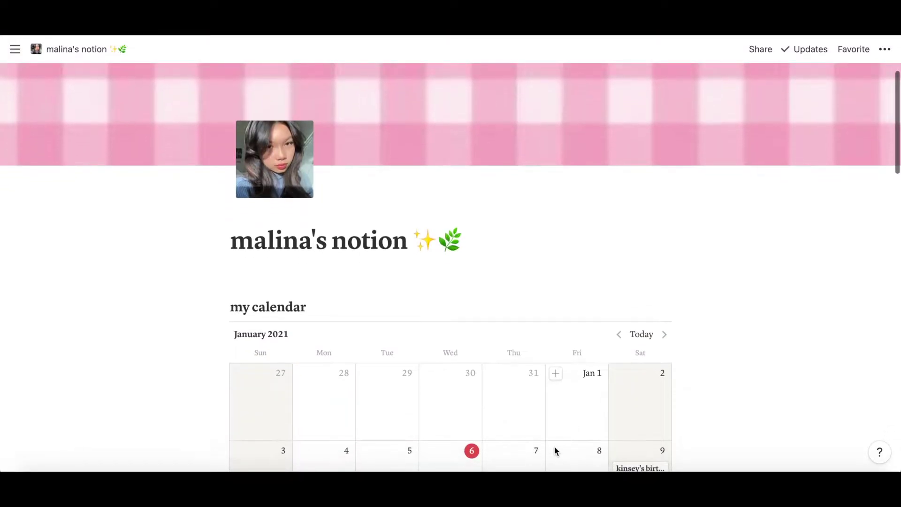
scroll(554, 446, down, 5)
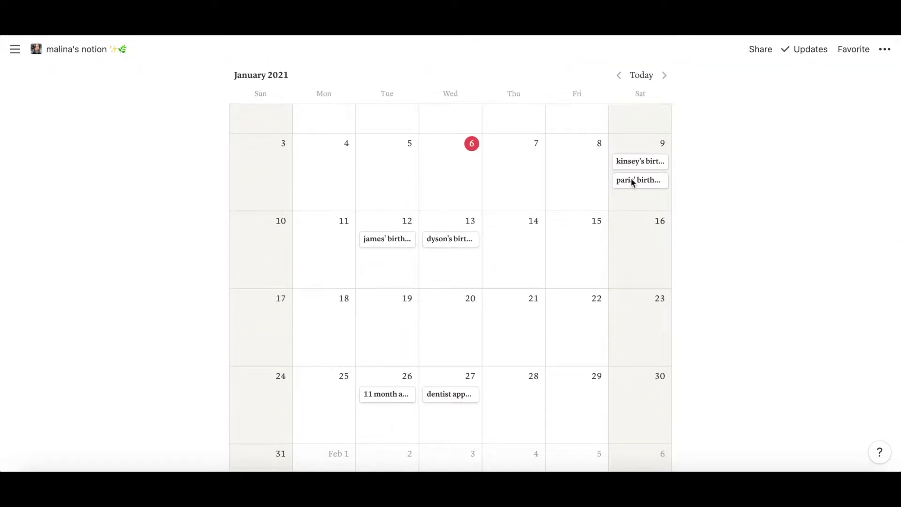
Preview and close a birthday entry and the dentist entry on the 27th in the calendar
click(634, 180)
click(821, 241)
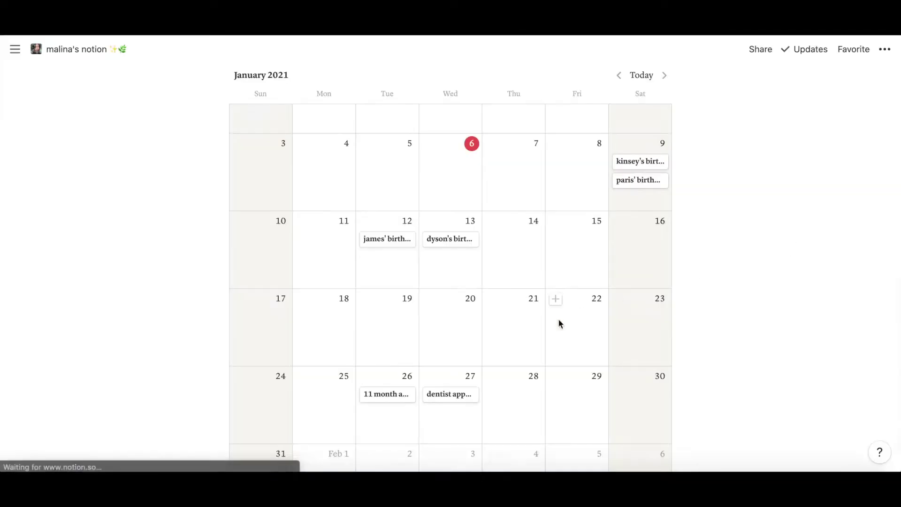
click(459, 395)
click(844, 336)
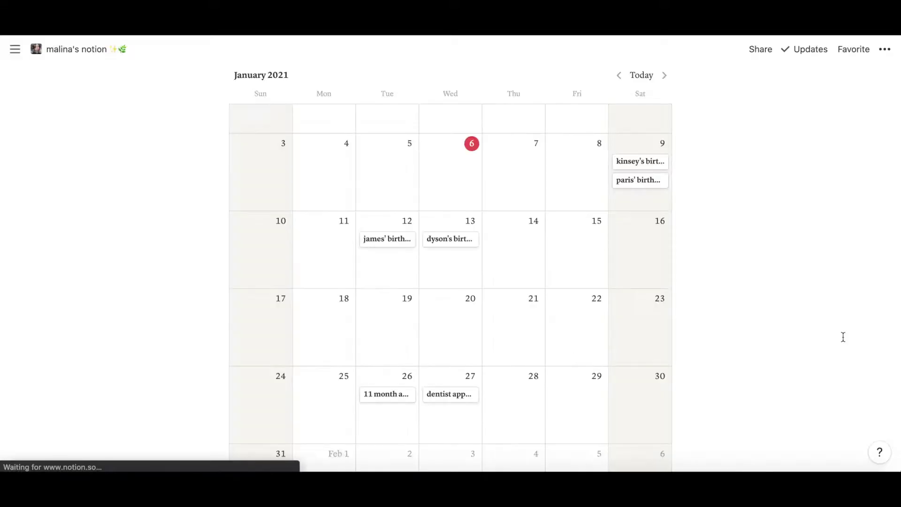
Scroll down to the my pages gallery and open the homepage card
scroll(843, 336, down, 7)
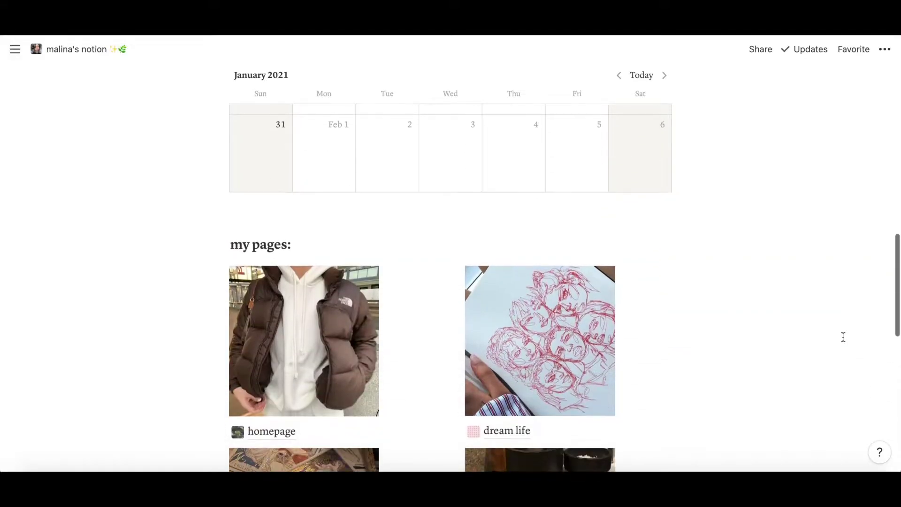
scroll(843, 336, down, 3)
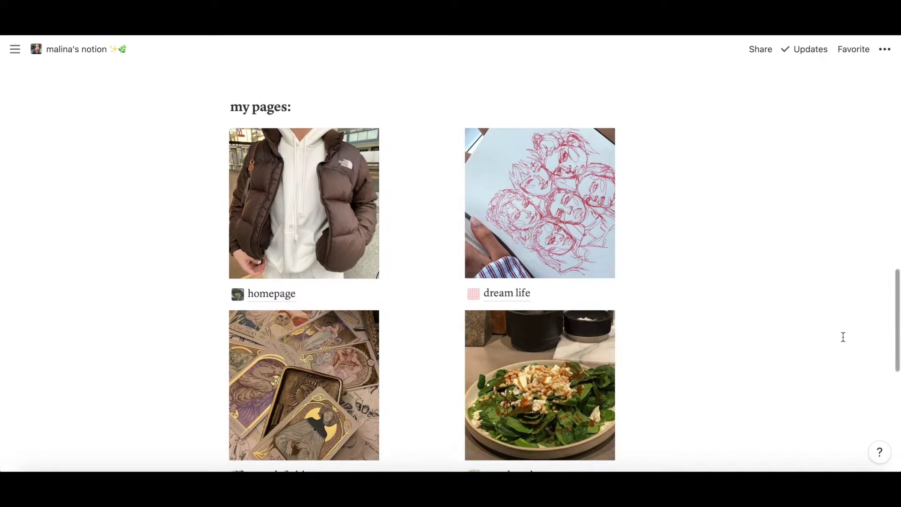
scroll(411, 319, down, 5)
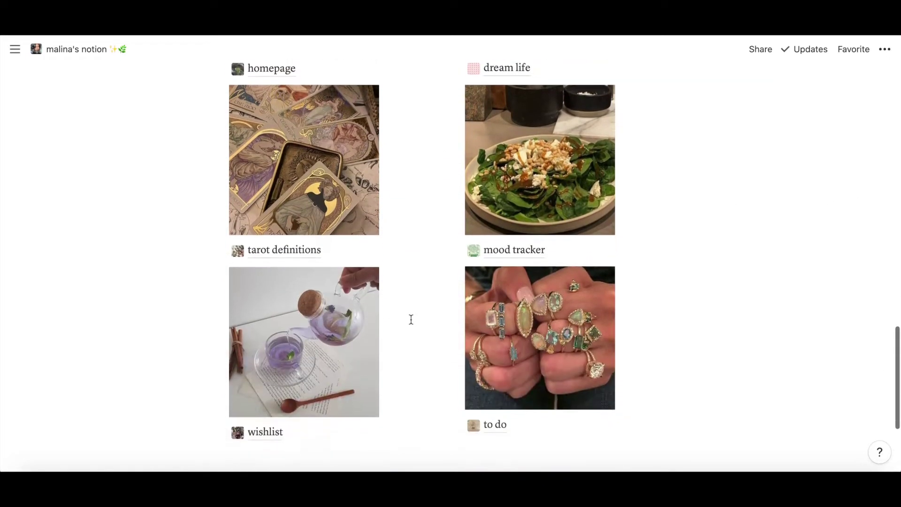
scroll(410, 319, up, 5)
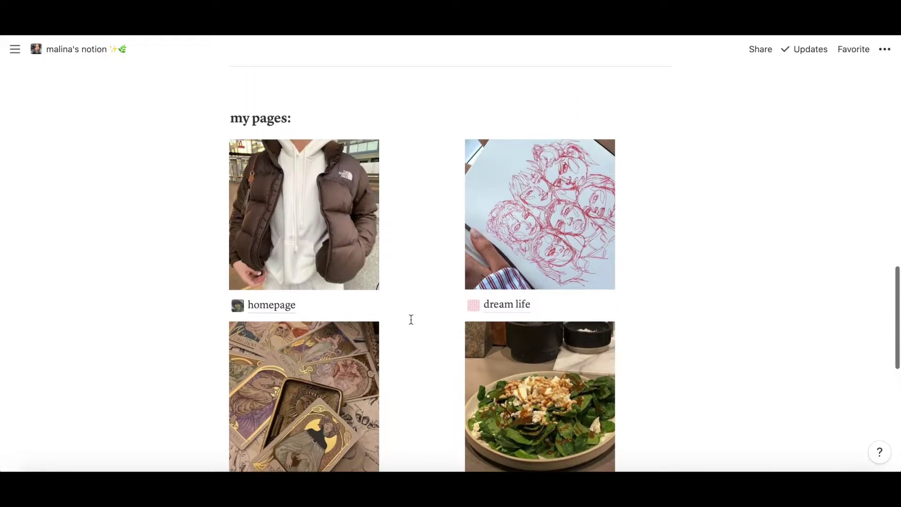
click(283, 306)
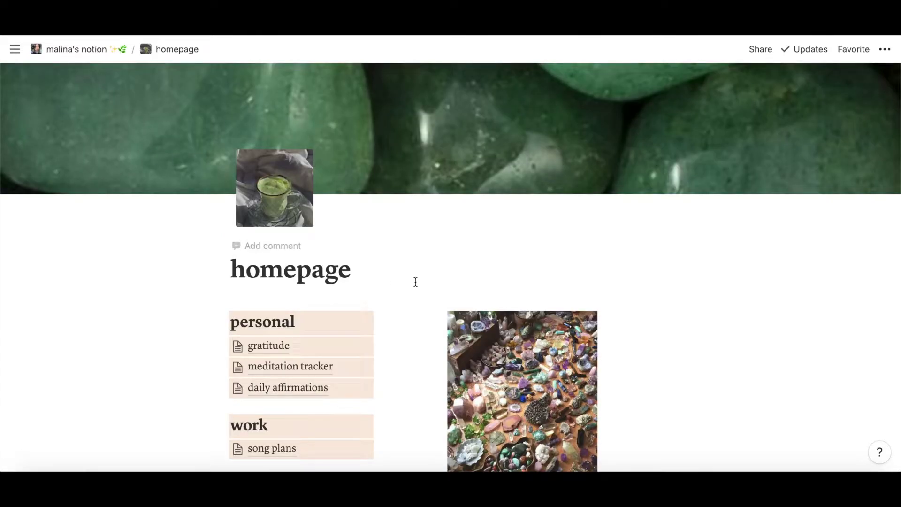
scroll(466, 284, down, 5)
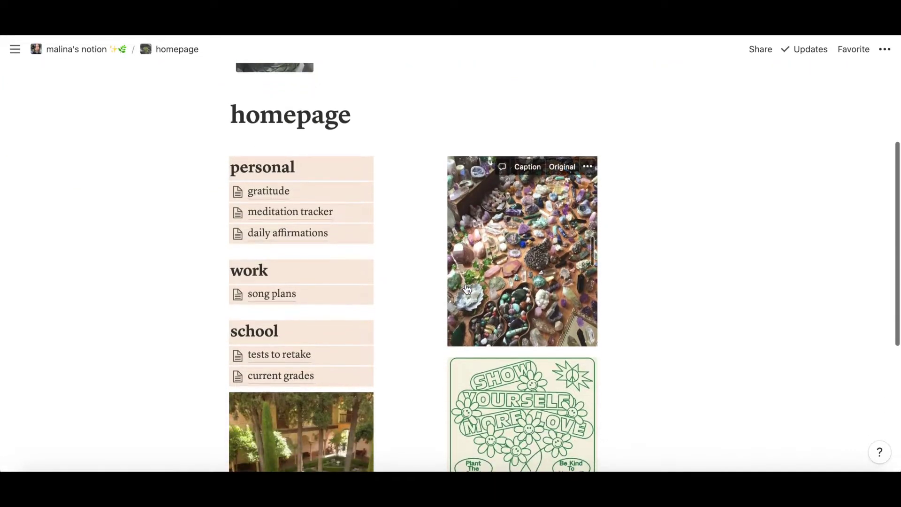
scroll(466, 289, down, 2)
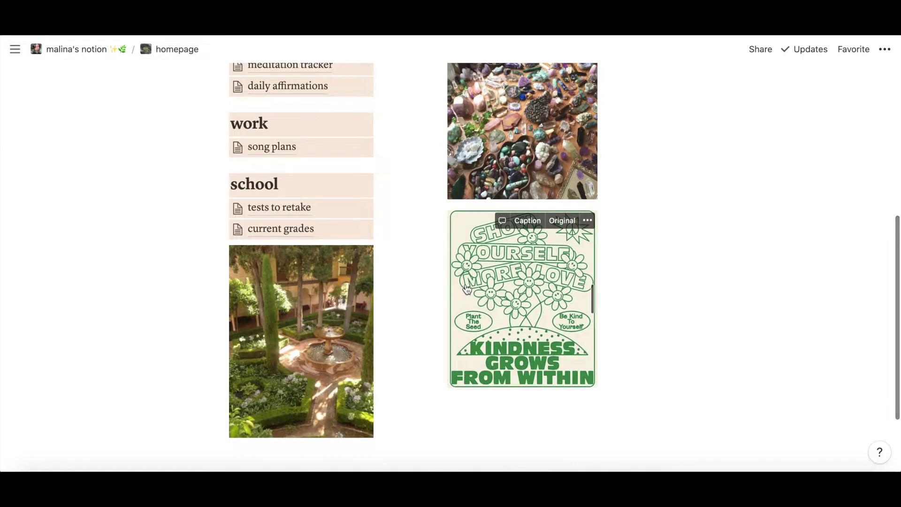
scroll(466, 288, up, 2)
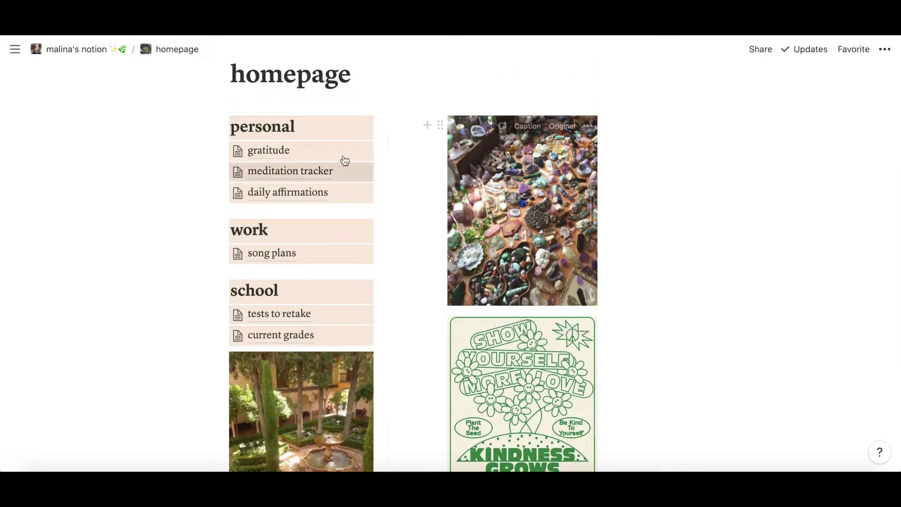
click(281, 151)
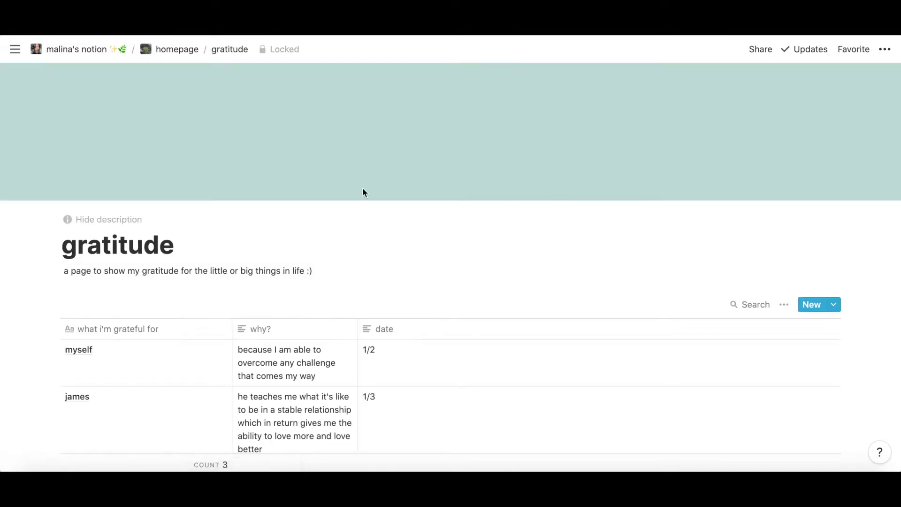
scroll(440, 293, down, 2)
scroll(439, 295, down, 2)
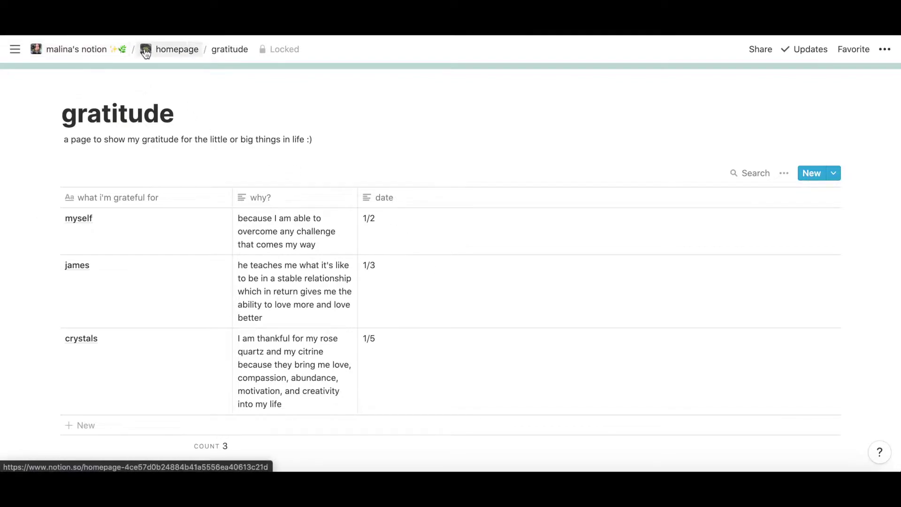
click(160, 50)
scroll(205, 263, down, 3)
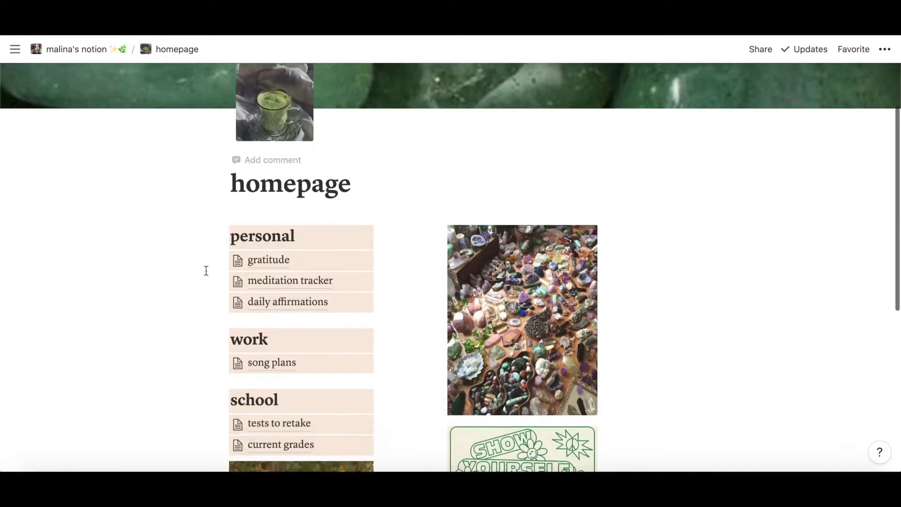
scroll(206, 271, down, 2)
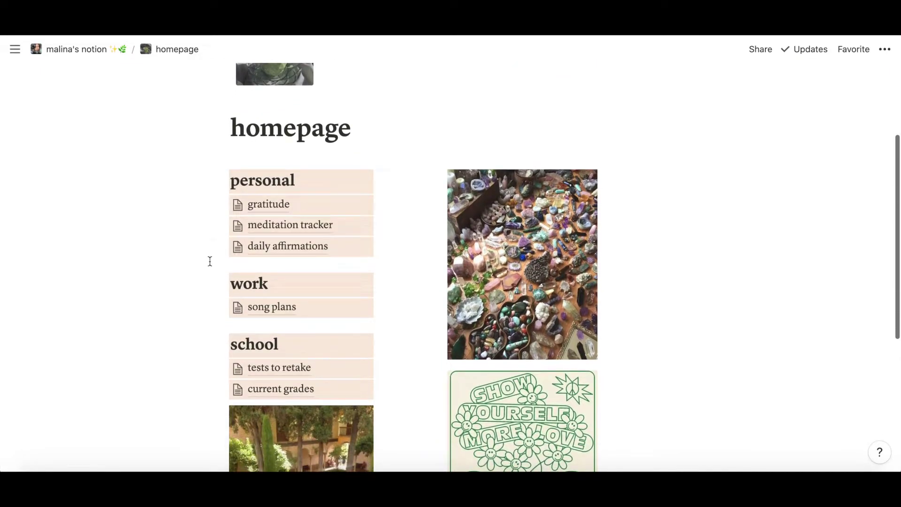
click(240, 227)
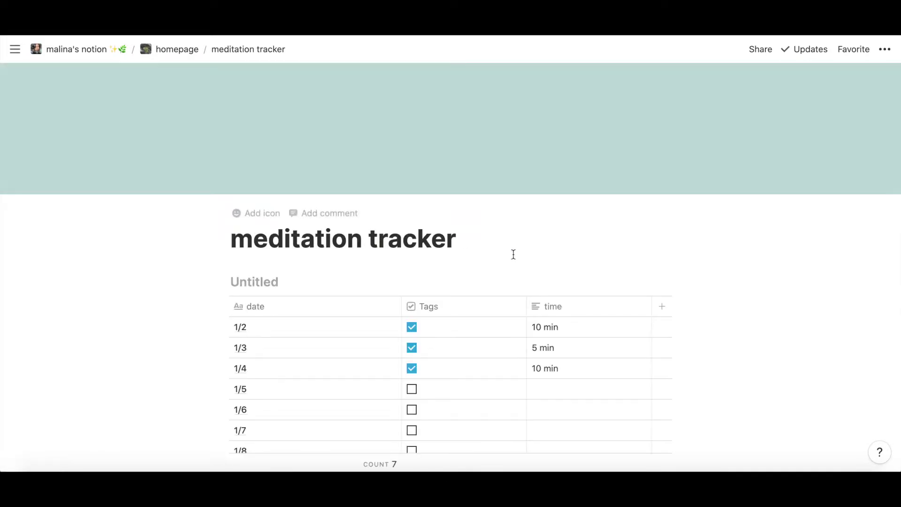
scroll(514, 254, down, 4)
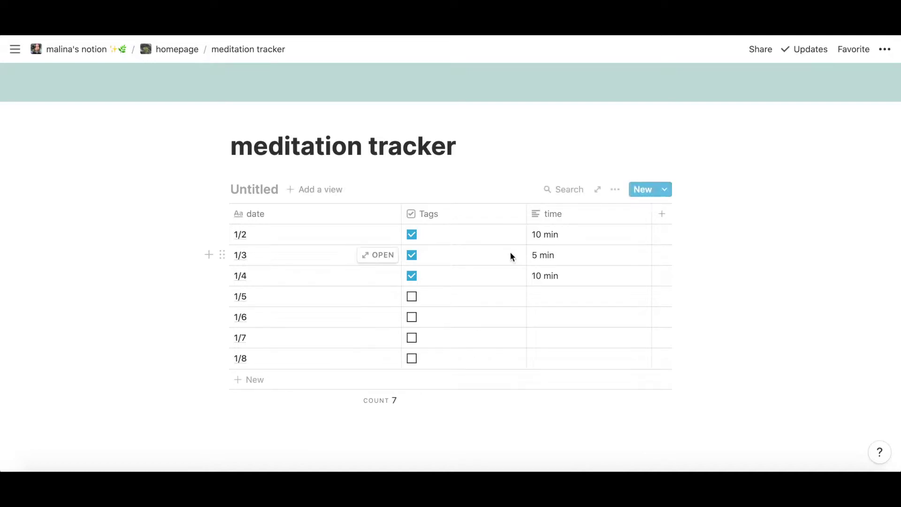
click(197, 49)
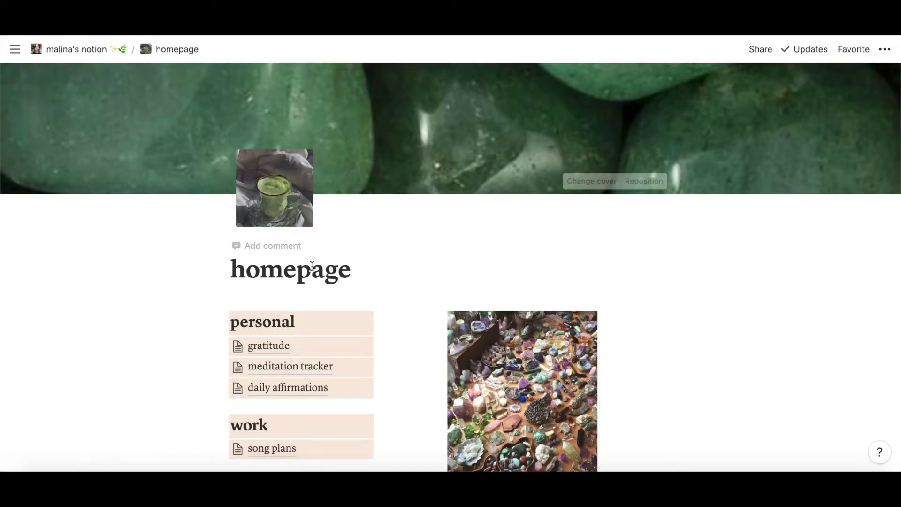
Open the daily affirmations page from the homepage and scroll through it
scroll(311, 266, down, 5)
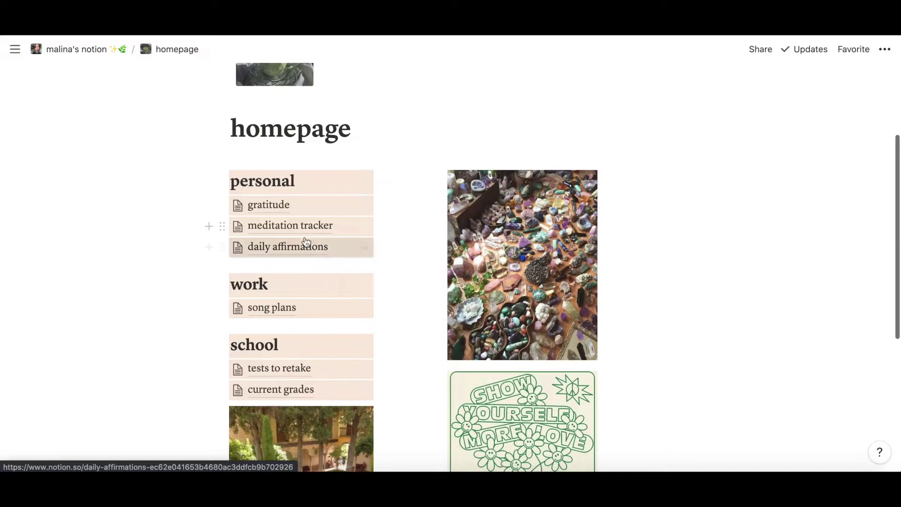
click(306, 246)
scroll(520, 242, down, 2)
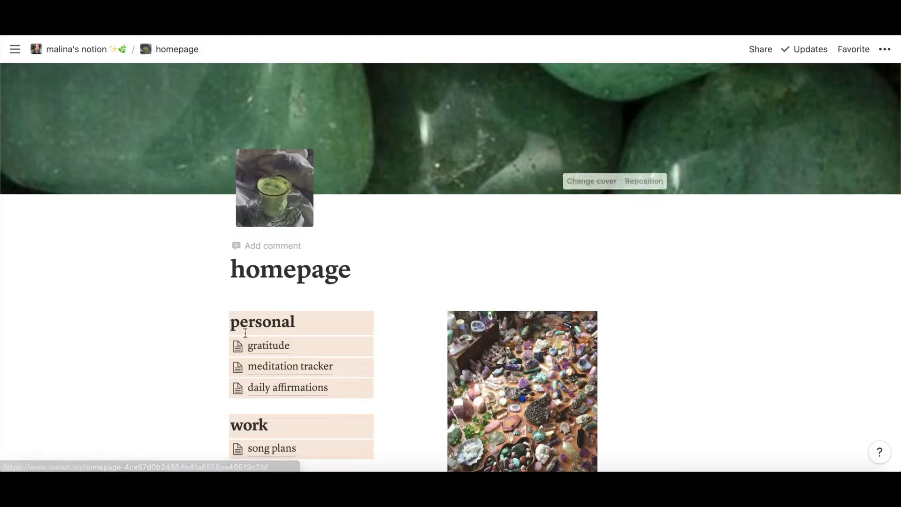
scroll(245, 333, down, 5)
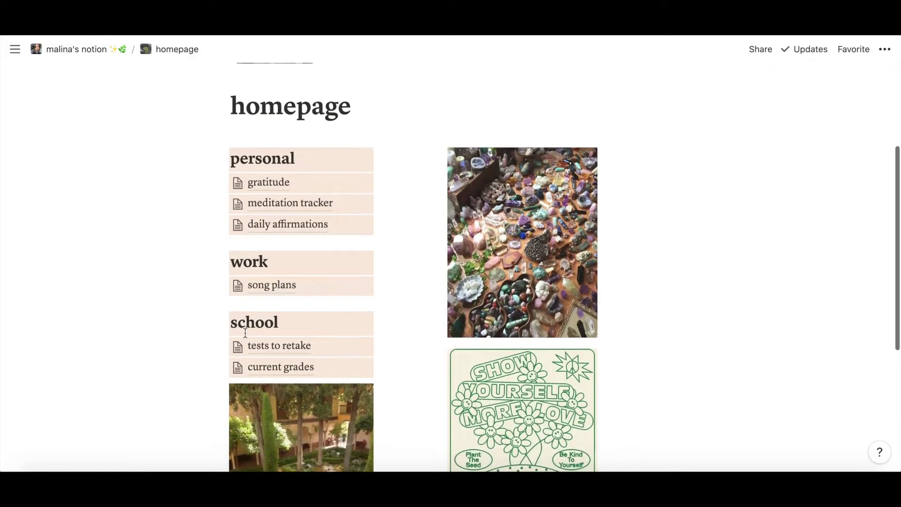
View the song plans page, then go back and open tests to retake
click(273, 292)
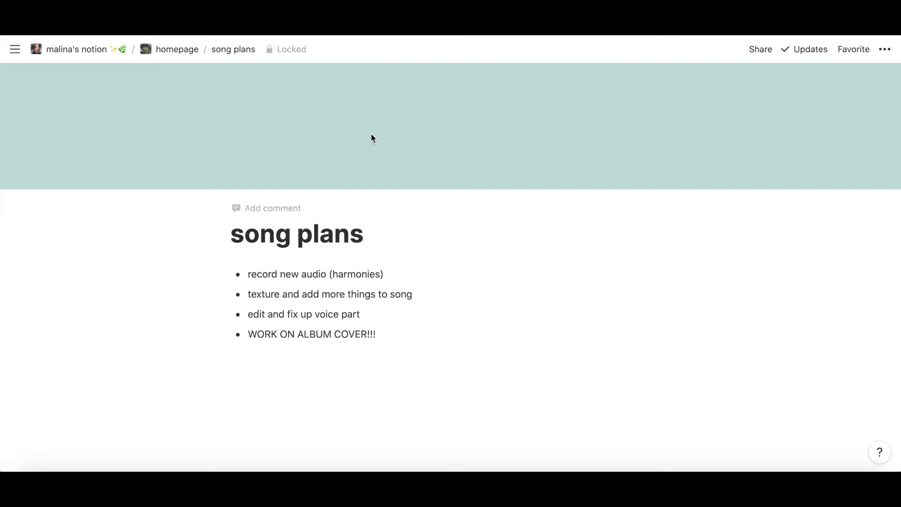
key(super+bracketleft)
scroll(319, 319, down, 2)
click(324, 292)
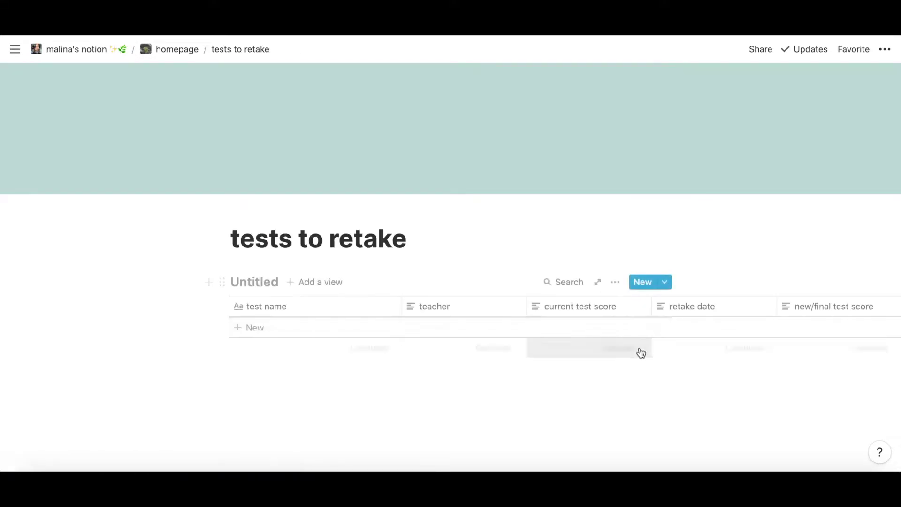
Scroll across the tests to retake table's test name, teacher, score and retake date columns
scroll(646, 348, down, 1)
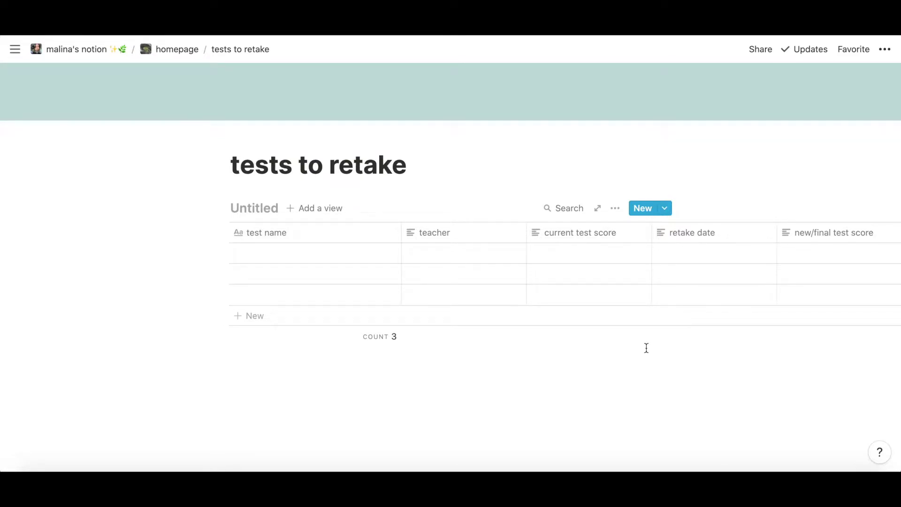
scroll(645, 347, right, 3)
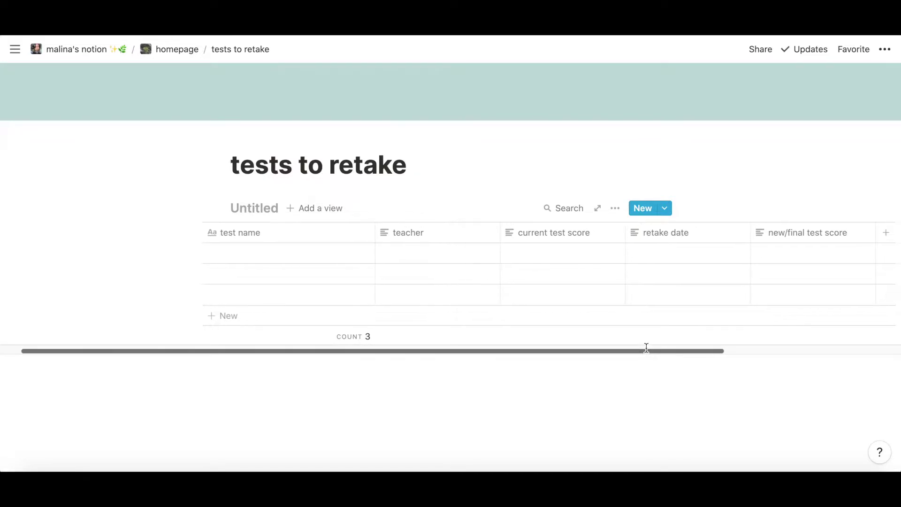
scroll(646, 347, right, 5)
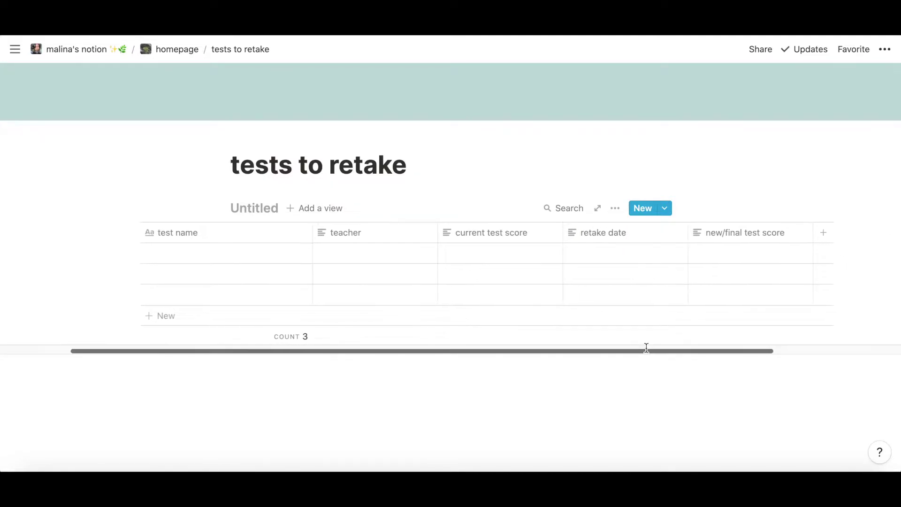
scroll(646, 347, right, 1)
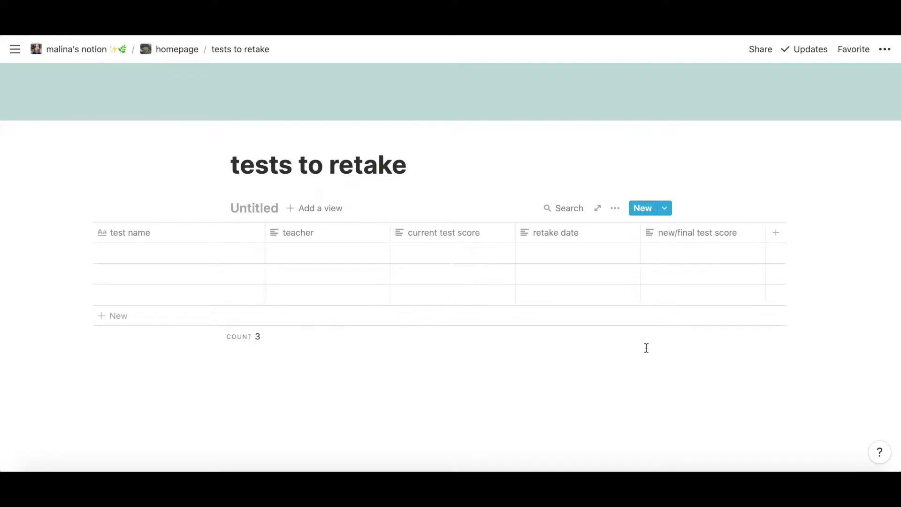
scroll(646, 345, left, 4)
Go back to the homepage and open the current grades page
key(super+bracketleft)
scroll(252, 316, down, 2)
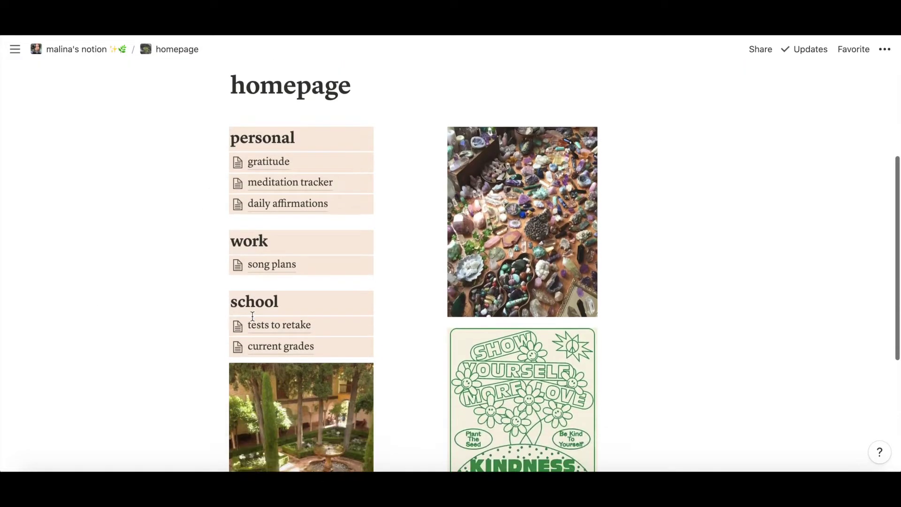
click(262, 335)
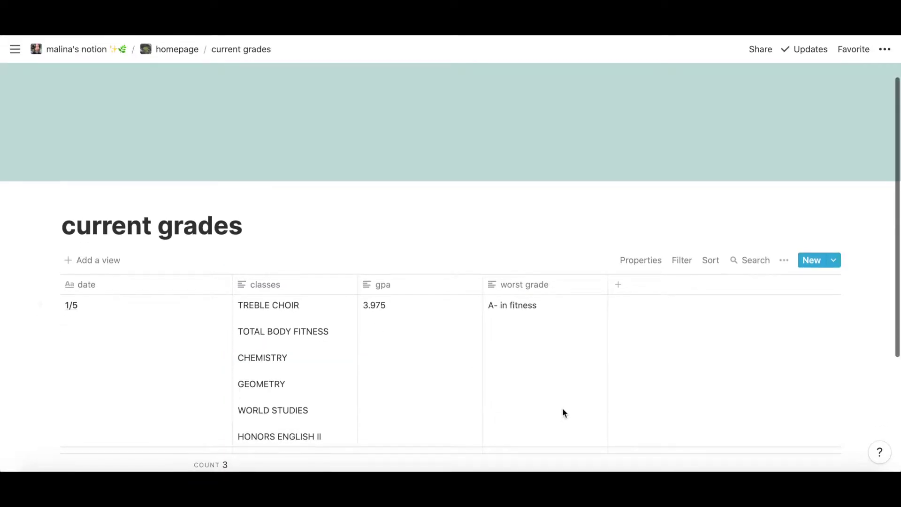
Review the six classes and 3.975 GPA, then return to the homepage via the breadcrumb
scroll(563, 412, down, 3)
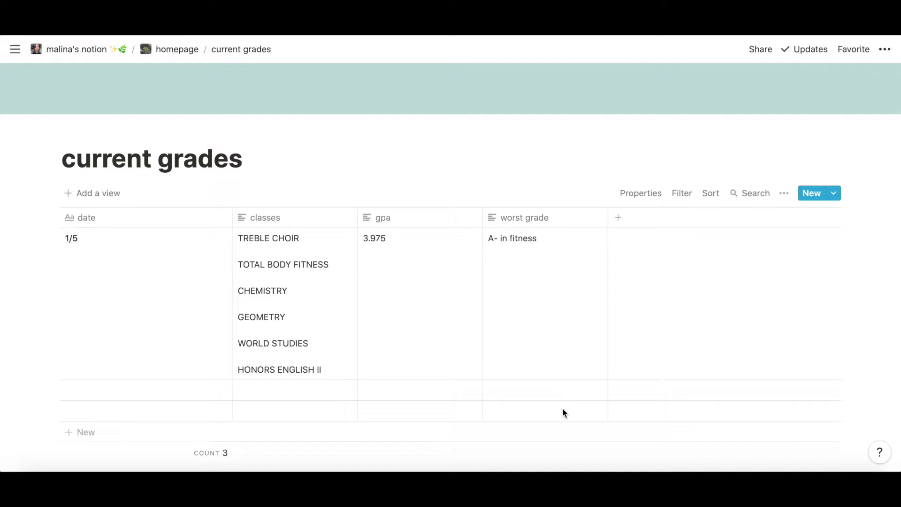
click(177, 48)
scroll(277, 265, down, 5)
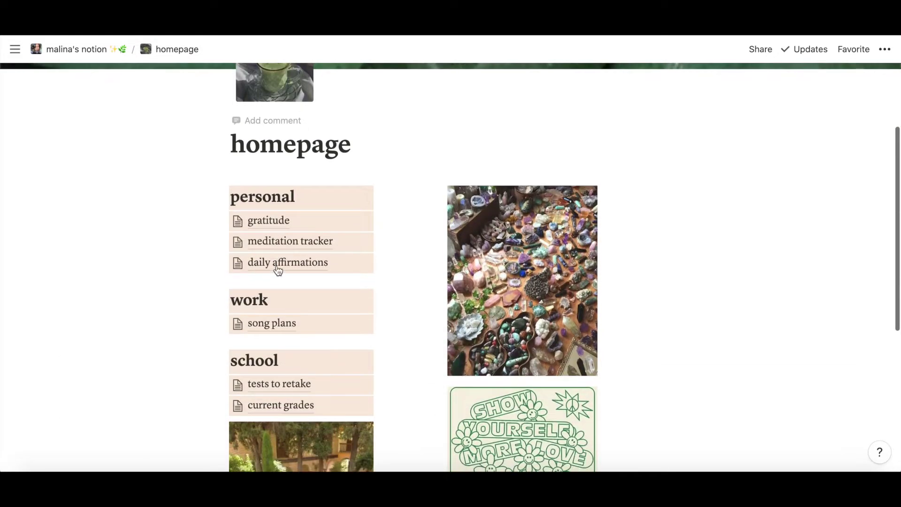
Return to the main workspace page and open the dream life gallery card
scroll(277, 266, down, 4)
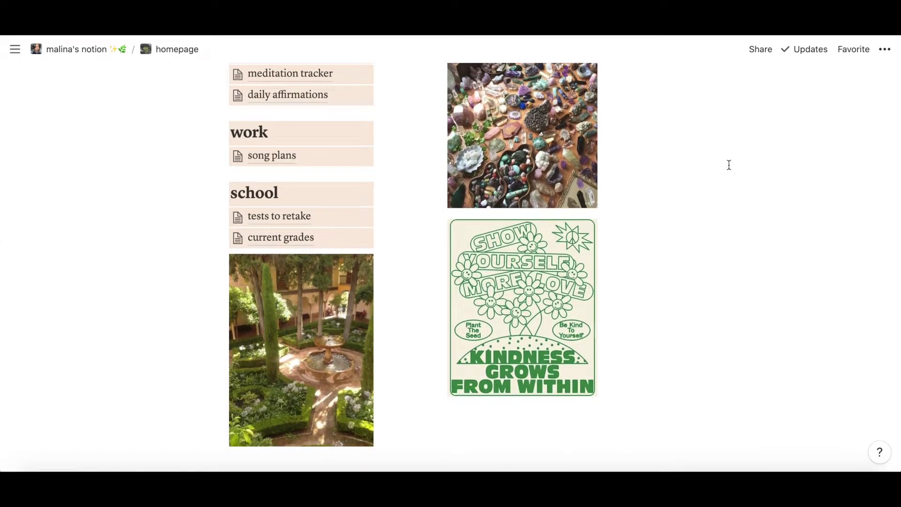
key(super+bracketleft)
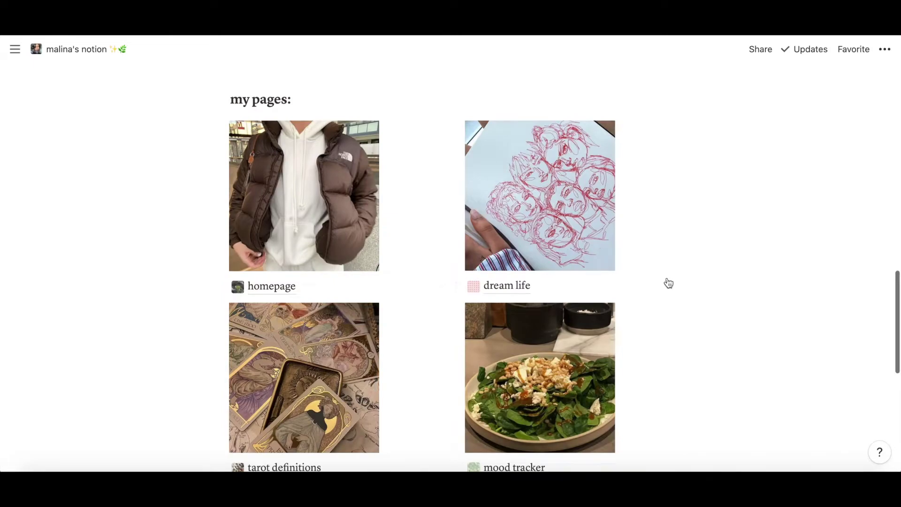
click(637, 285)
Scroll through the dream life page's long gallery of inspiration photos
scroll(676, 287, down, 2)
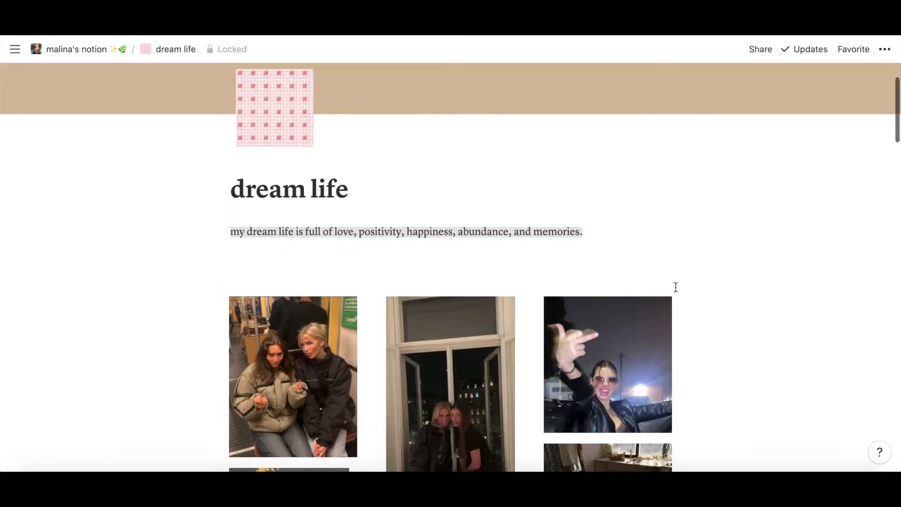
scroll(759, 296, down, 12)
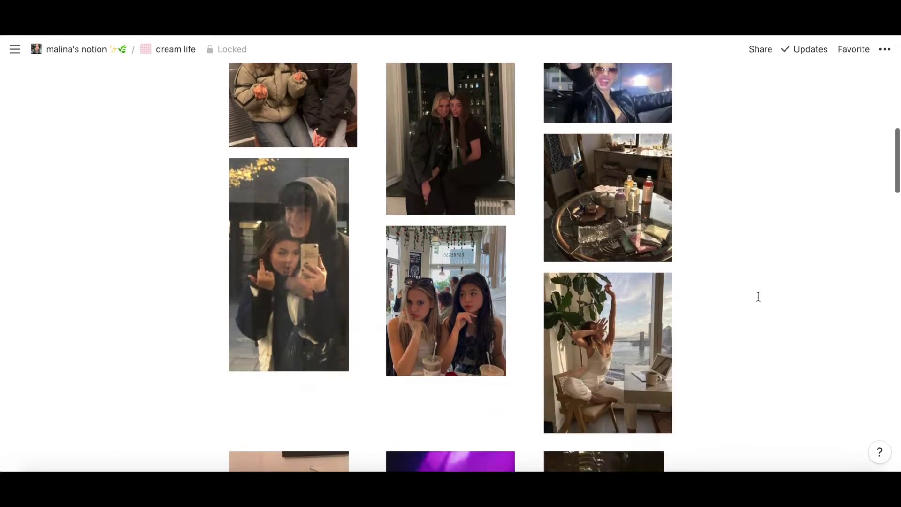
scroll(758, 296, down, 12)
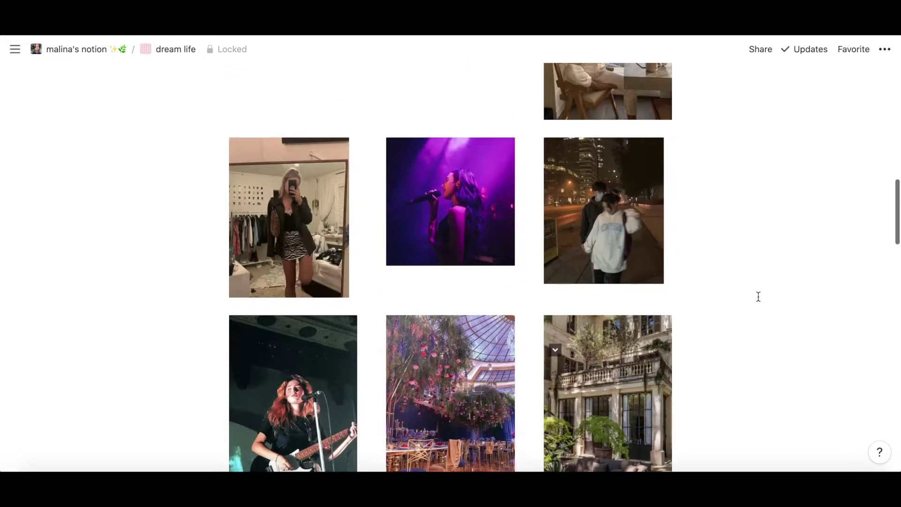
scroll(758, 297, down, 13)
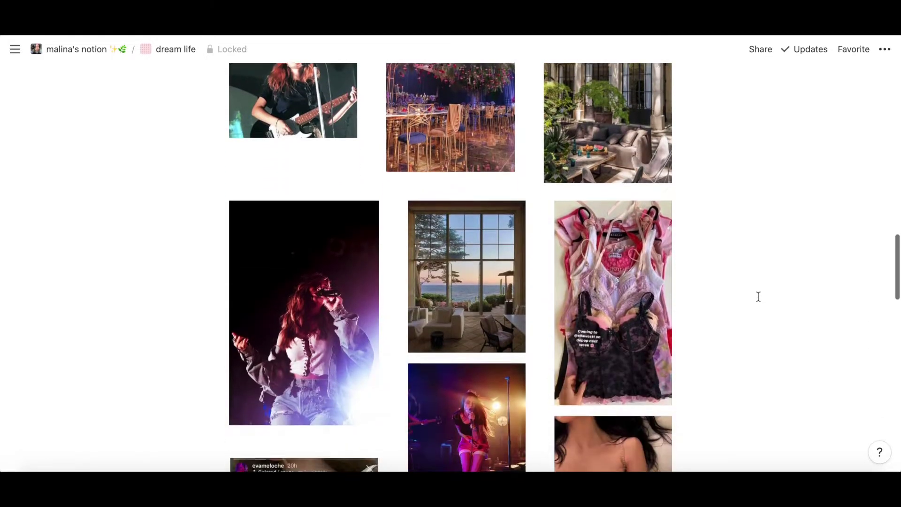
scroll(758, 296, down, 10)
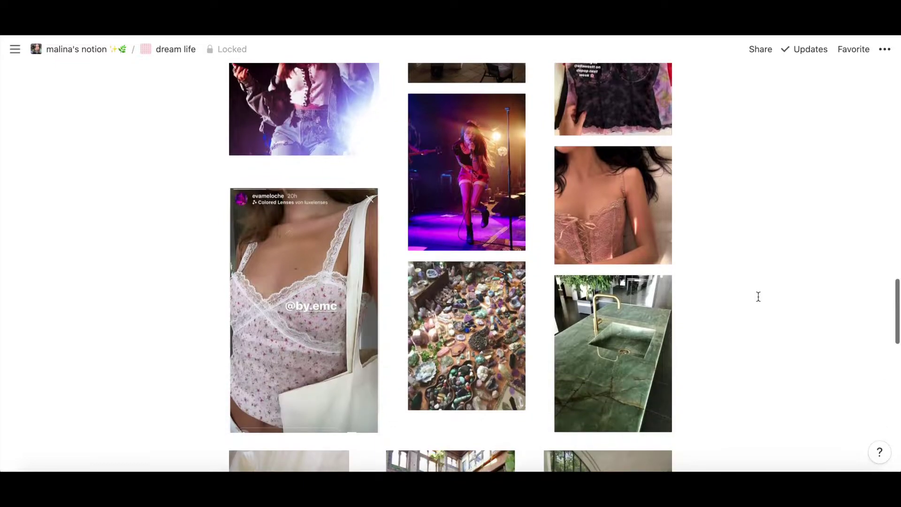
scroll(758, 297, down, 12)
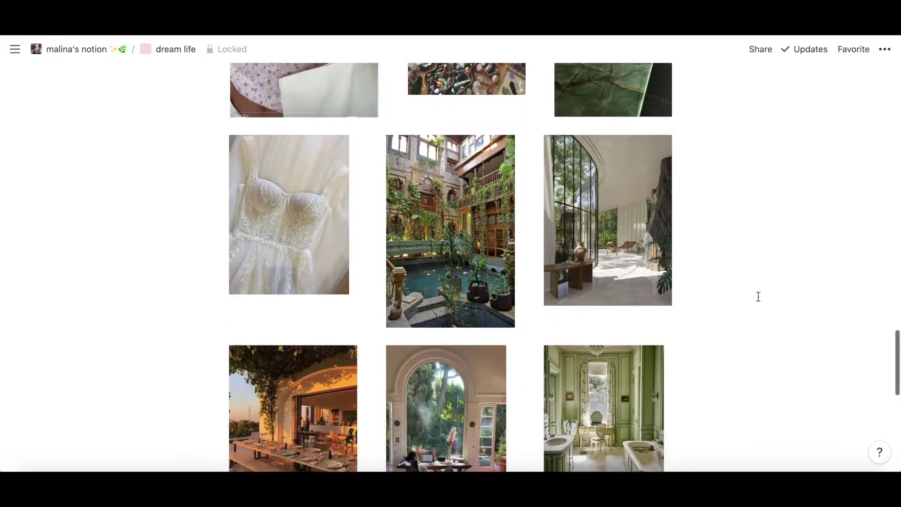
scroll(759, 296, down, 11)
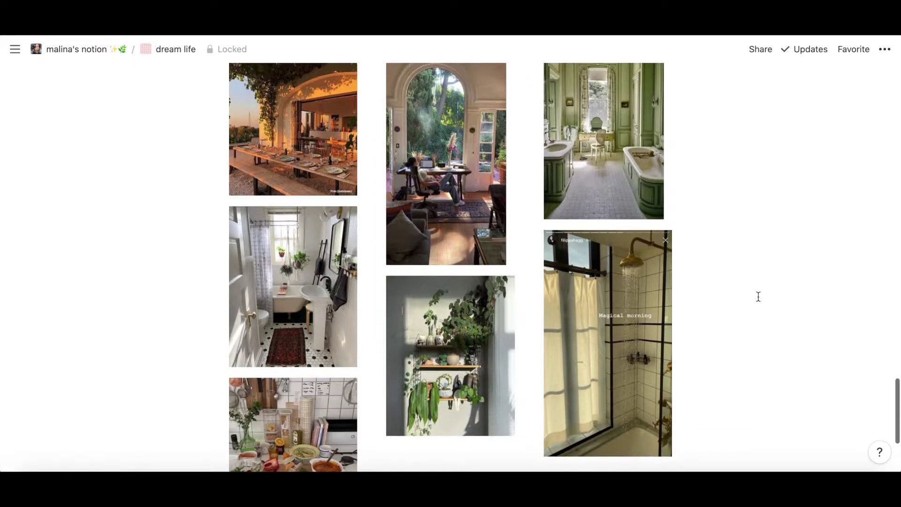
Open the tarot definitions page and scroll down its table
scroll(759, 296, down, 6)
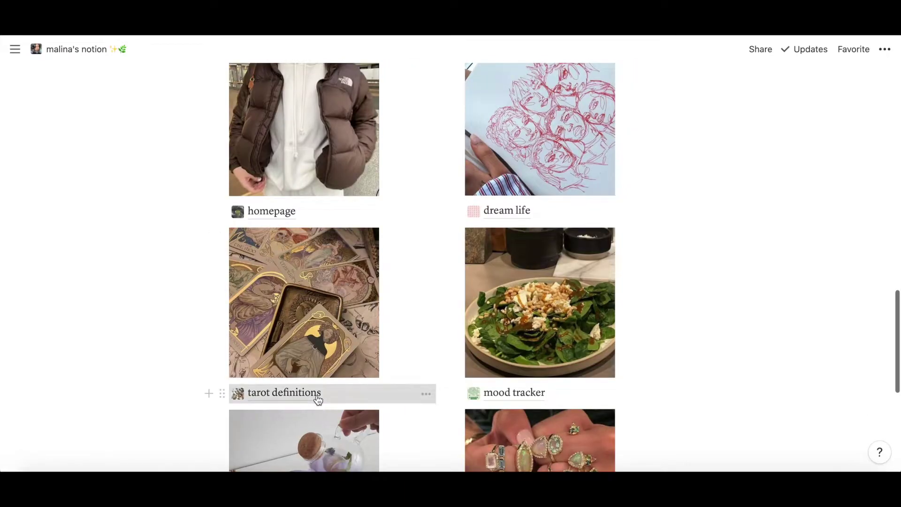
click(318, 400)
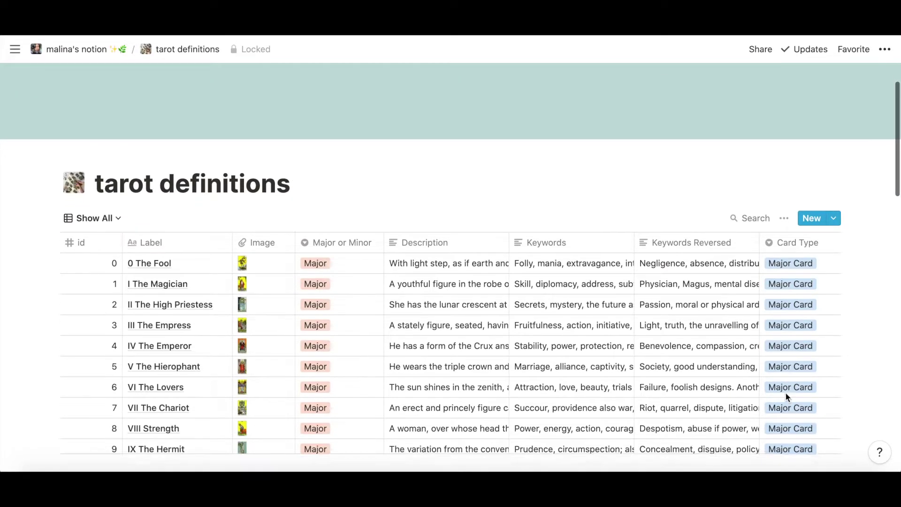
scroll(786, 394, down, 20)
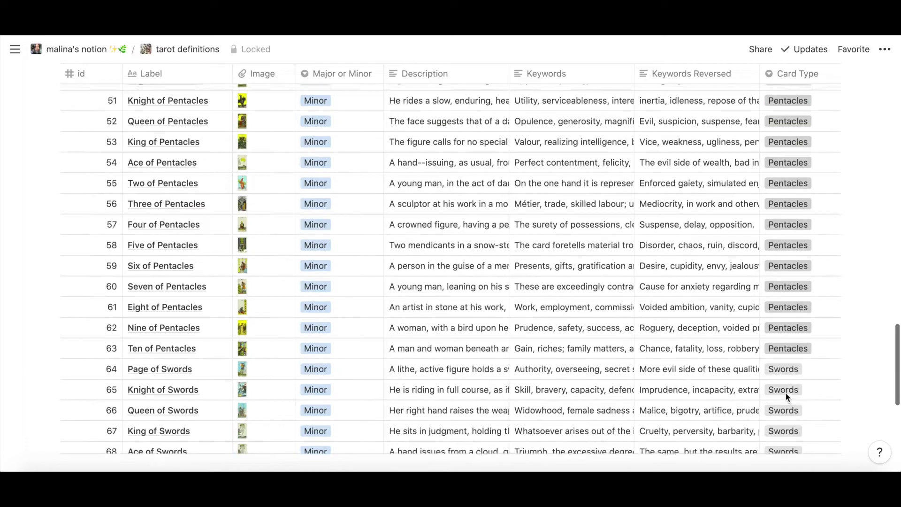
scroll(787, 395, down, 5)
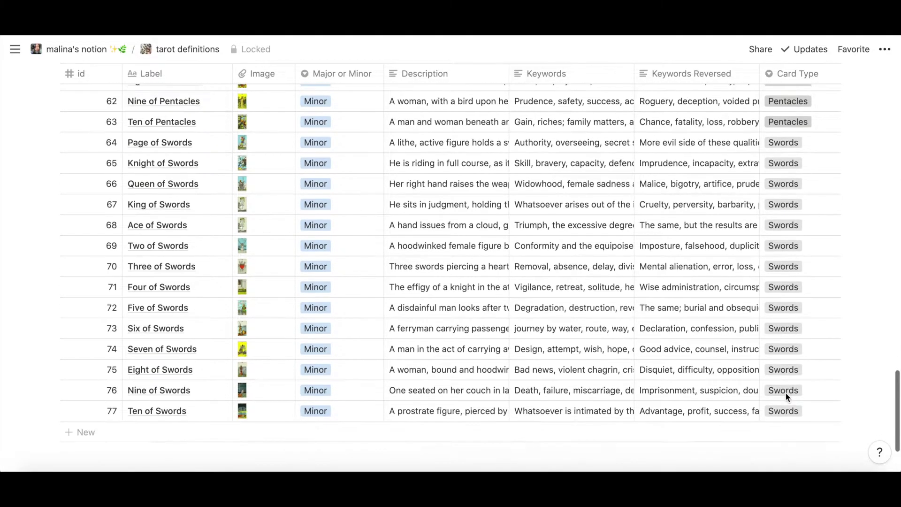
View the Three of Swords card image full-screen, then close it
click(242, 266)
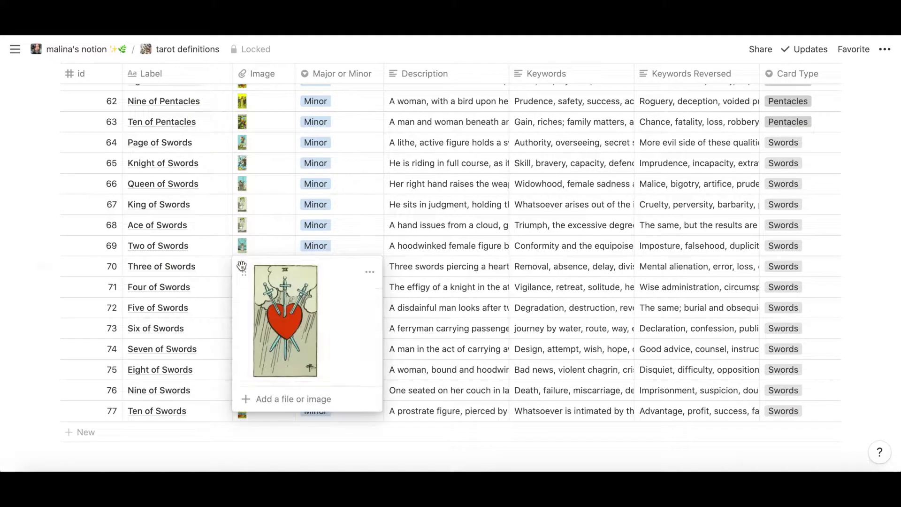
click(282, 319)
click(618, 328)
click(241, 203)
View the Ace of Swords image and keywords, then return and open the mood tracker
click(242, 225)
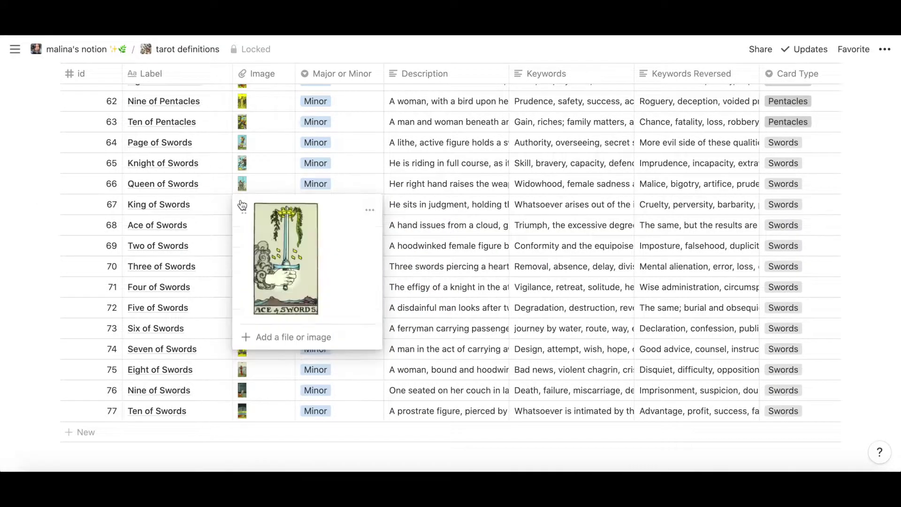
click(285, 258)
click(645, 327)
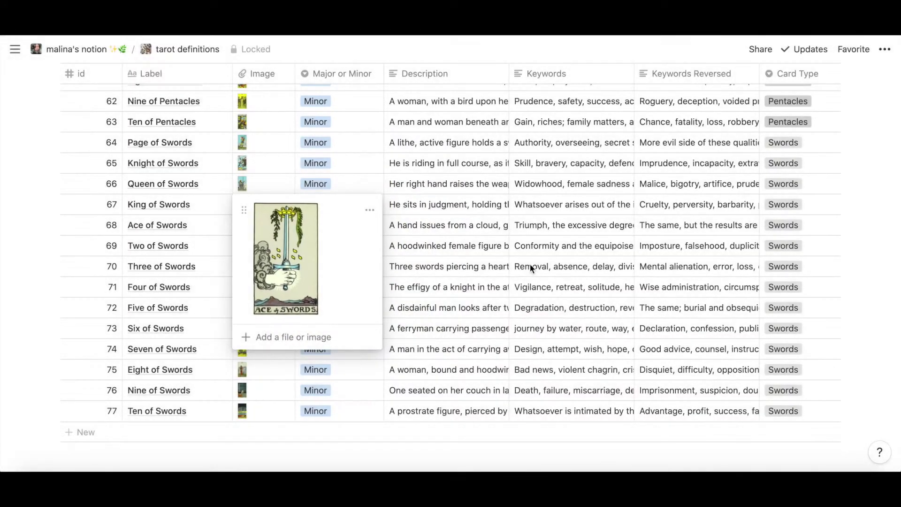
click(544, 227)
click(544, 227)
key(super+bracketleft)
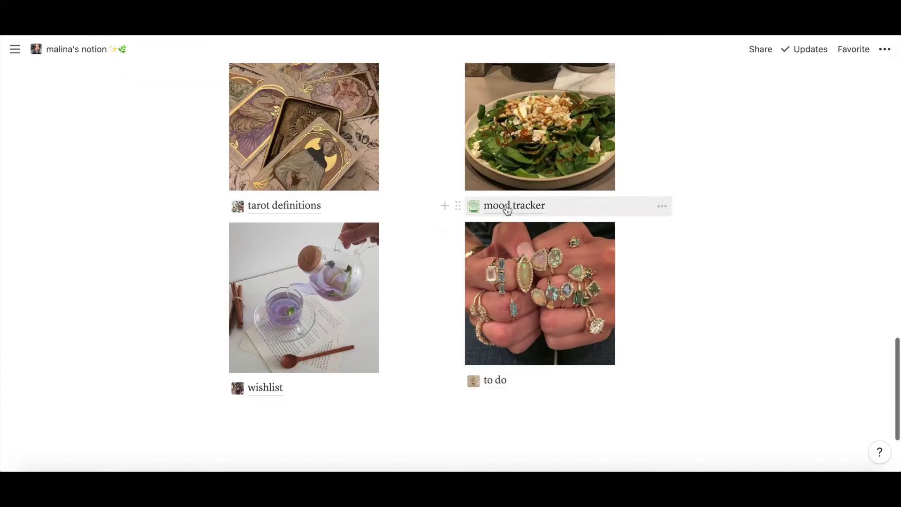
click(506, 208)
Scroll the mood tracker to its averages: 5.66667 morning mood, 5.33333 evening mood, 8 hours sleep
scroll(738, 277, down, 2)
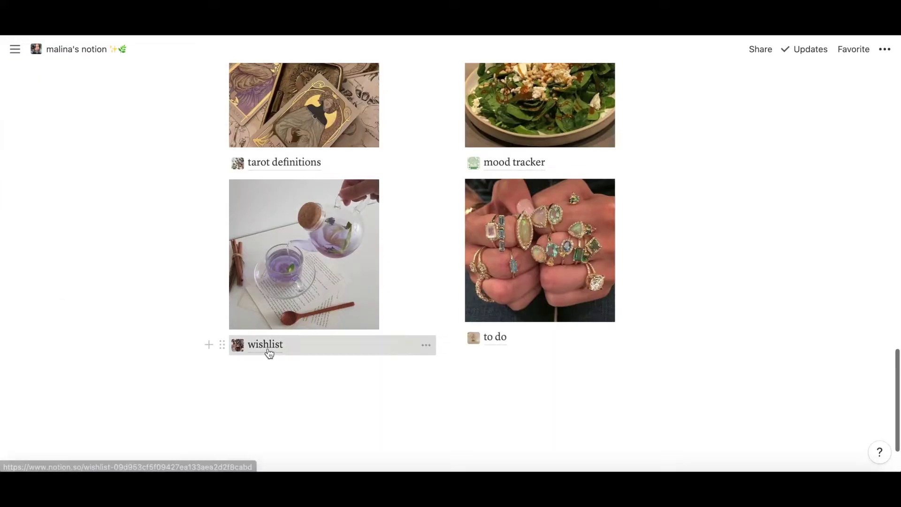
Open the wishlist page and scroll through its items, links and costs
click(265, 346)
scroll(597, 419, down, 1)
scroll(596, 422, down, 2)
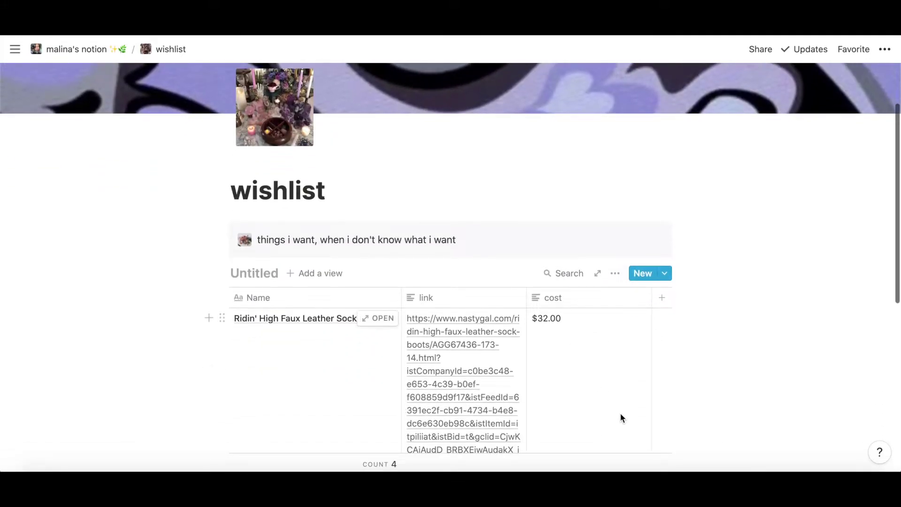
scroll(748, 371, down, 1)
scroll(749, 371, down, 3)
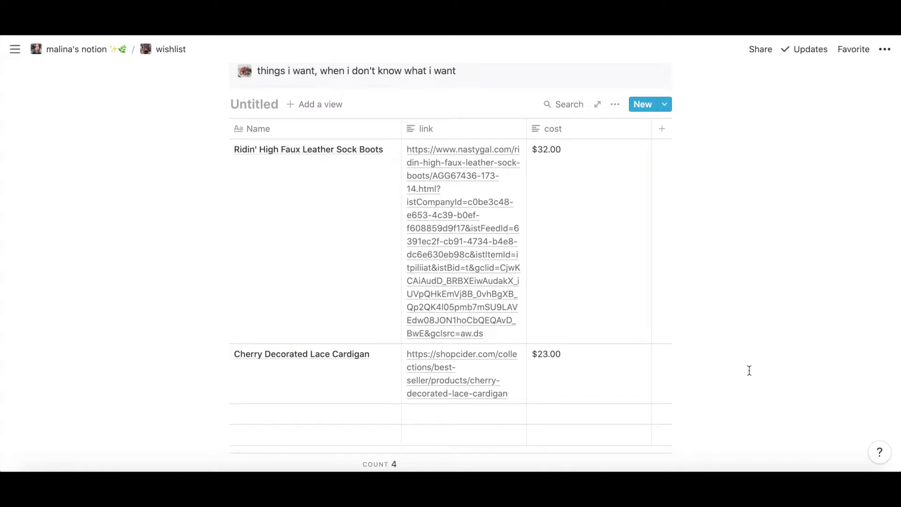
scroll(750, 370, up, 1)
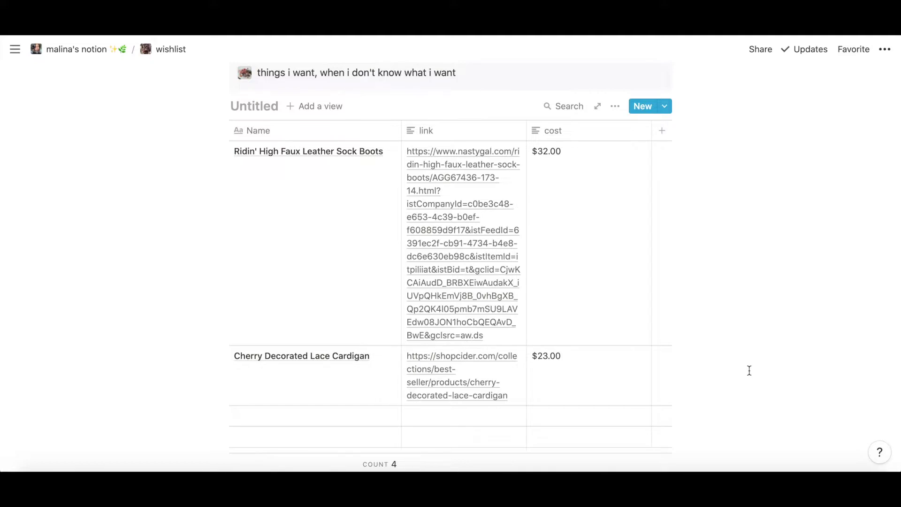
scroll(750, 370, up, 10)
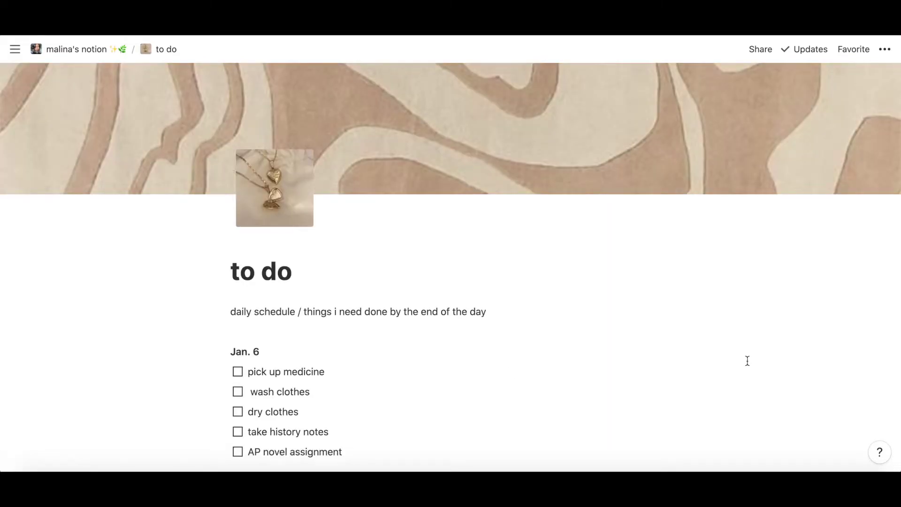
scroll(747, 361, down, 3)
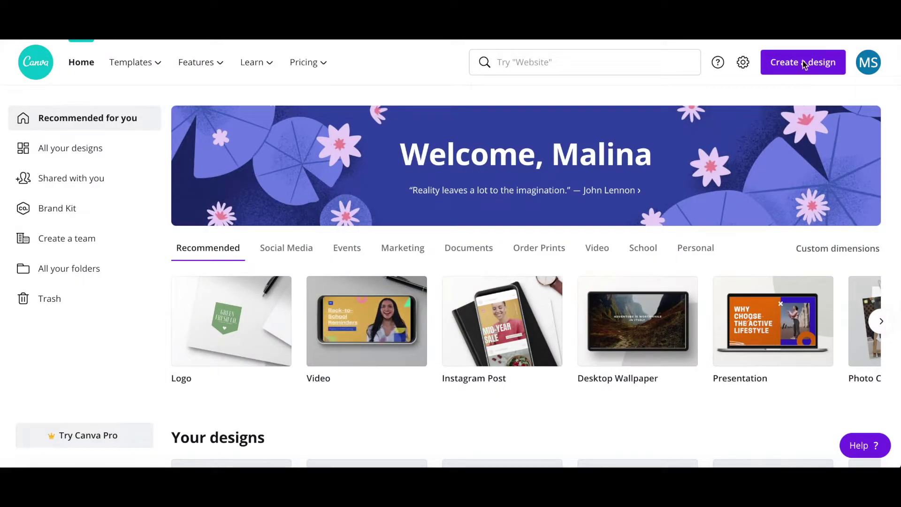
Create a new blank Canva design with custom dimensions 1500 × 600 px
click(803, 62)
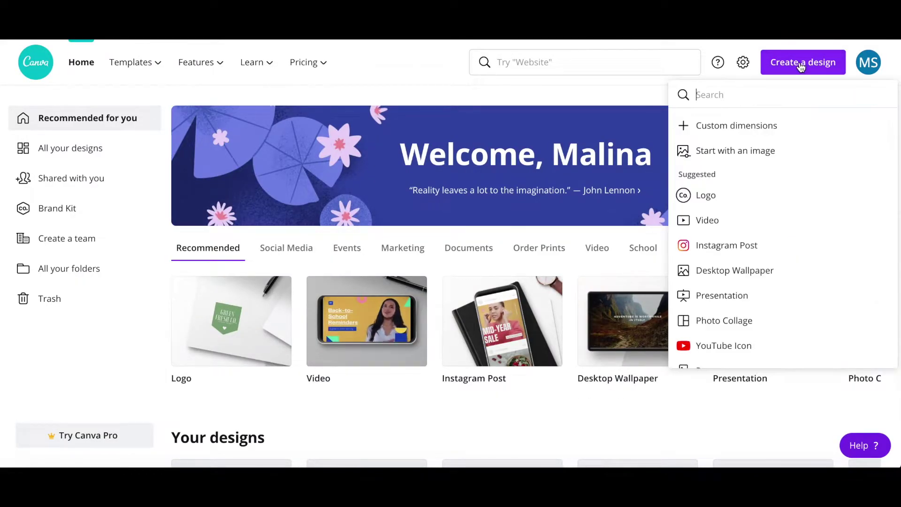
click(766, 125)
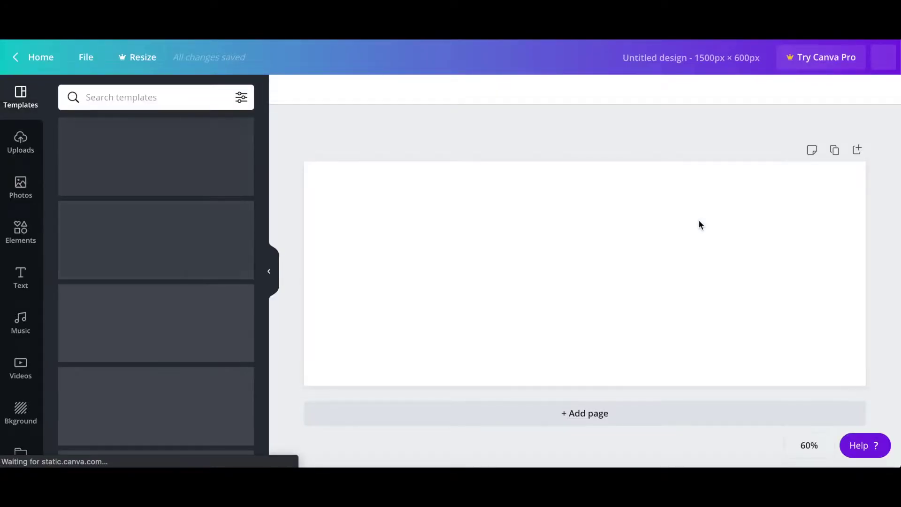
Search the background colour palettes for 'bl' and browse the results
click(285, 93)
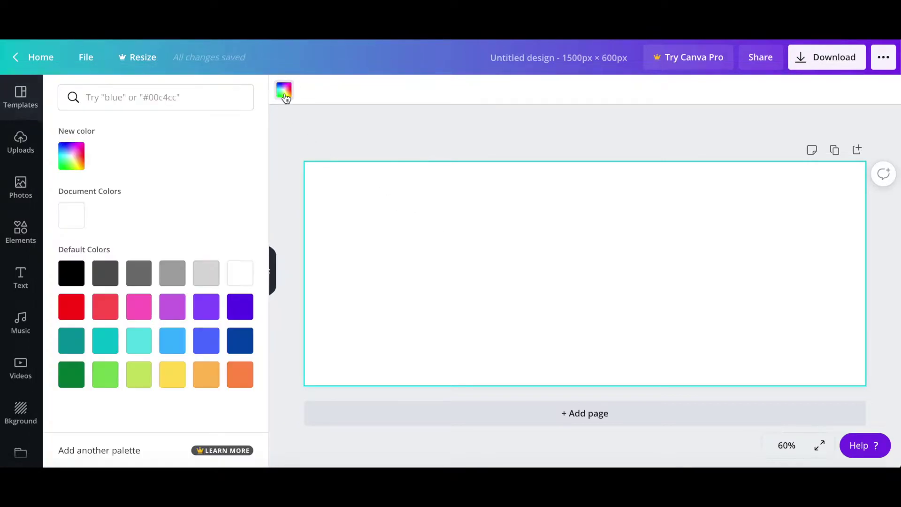
click(210, 94)
text(blue)
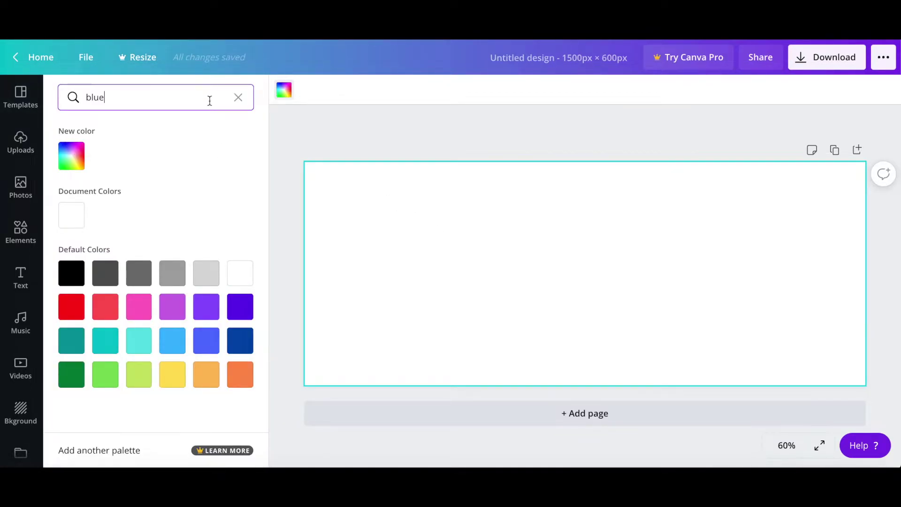
scroll(168, 276, down, 7)
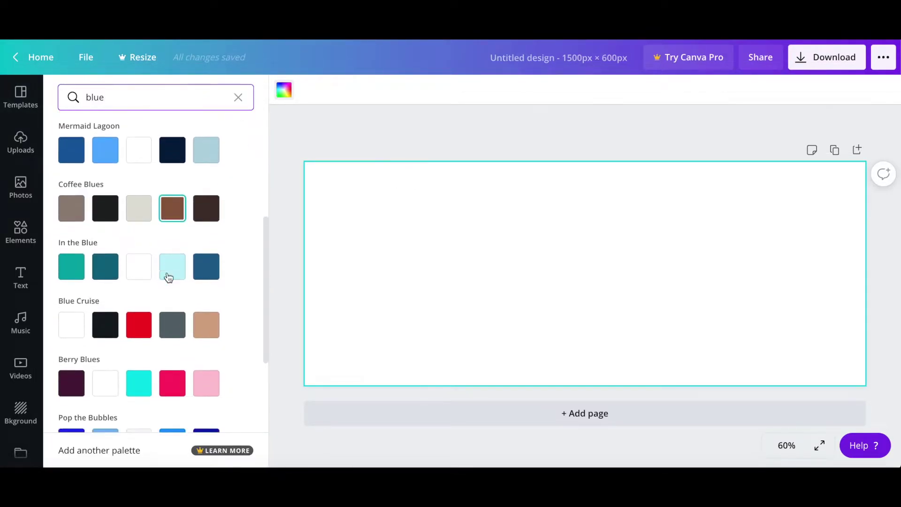
scroll(167, 272, down, 2)
Try Blue Cruise red, In the Blue cyan and Blue Cruise tan, then revert to white
click(138, 198)
click(172, 141)
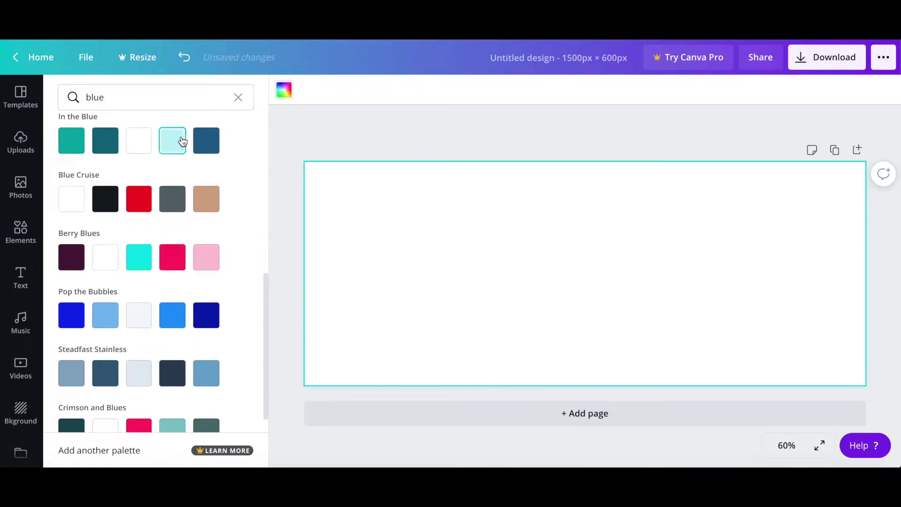
click(207, 195)
click(238, 97)
key(ctrl+z)
key(ctrl+z)
key(ctrl+z)
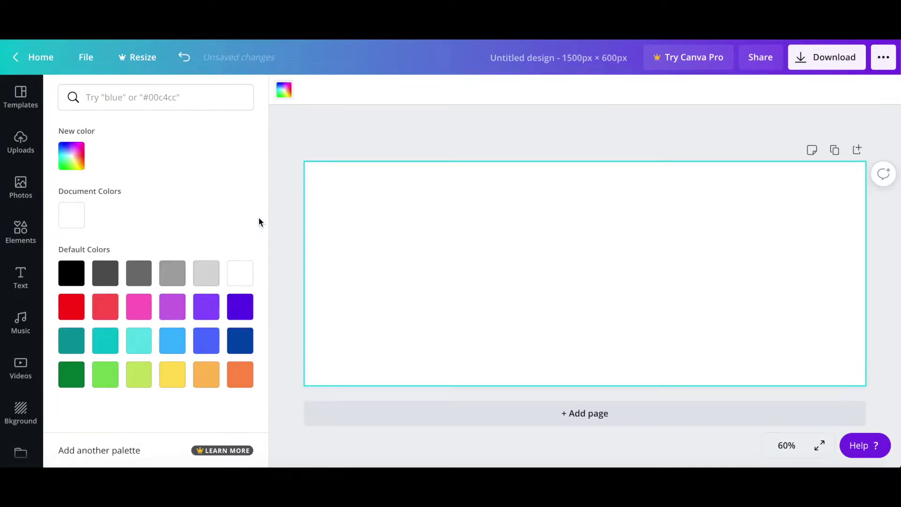
Upload the purple heart-pattern image Untitled design copy 5.png from the computer into Canva's uploads
click(28, 158)
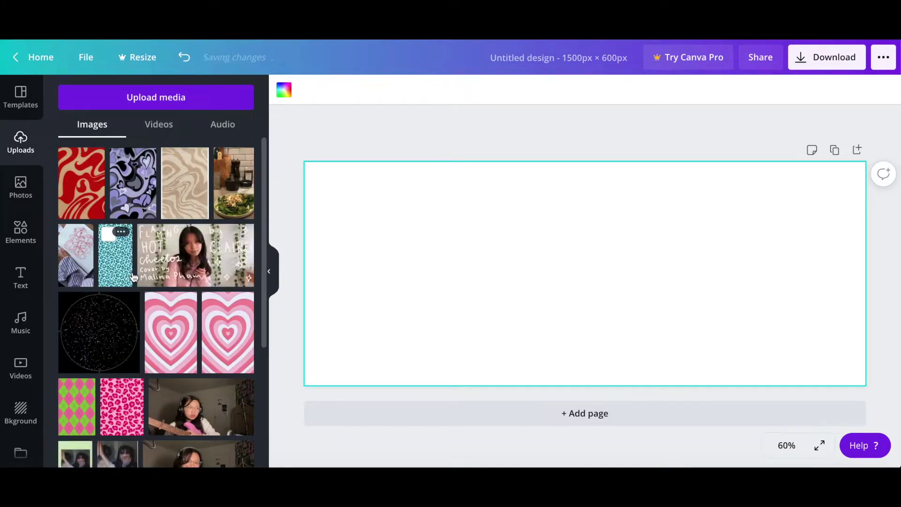
scroll(154, 234, down, 10)
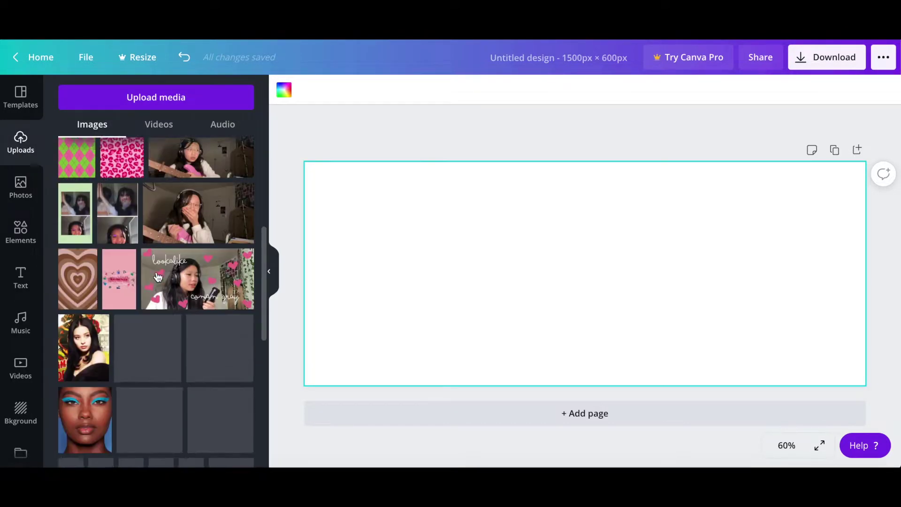
scroll(158, 277, down, 10)
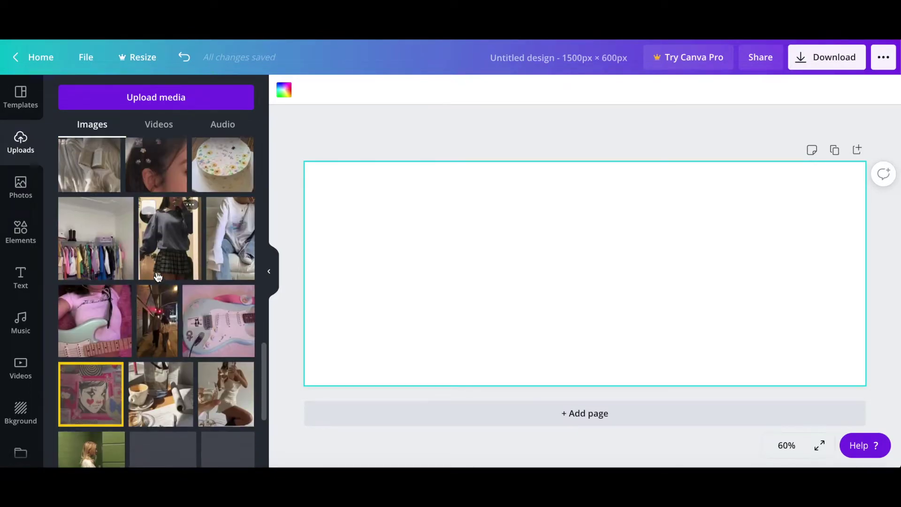
click(154, 99)
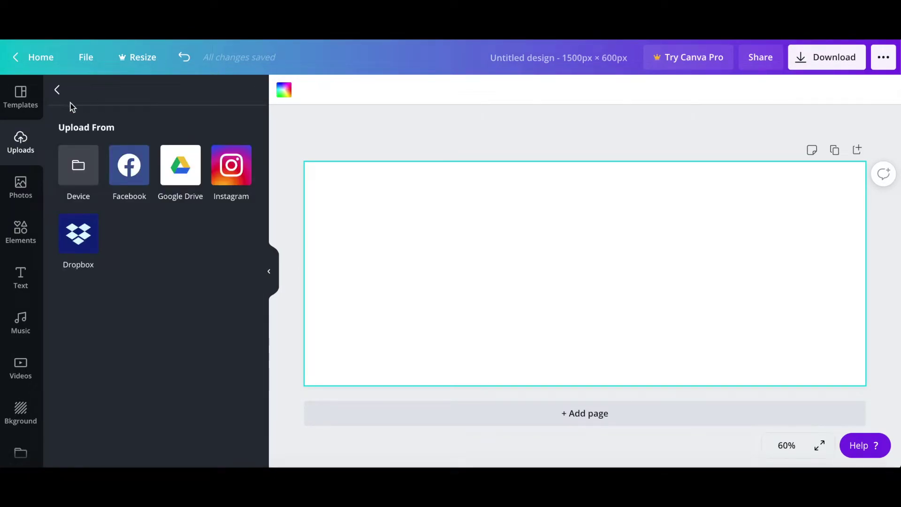
click(79, 162)
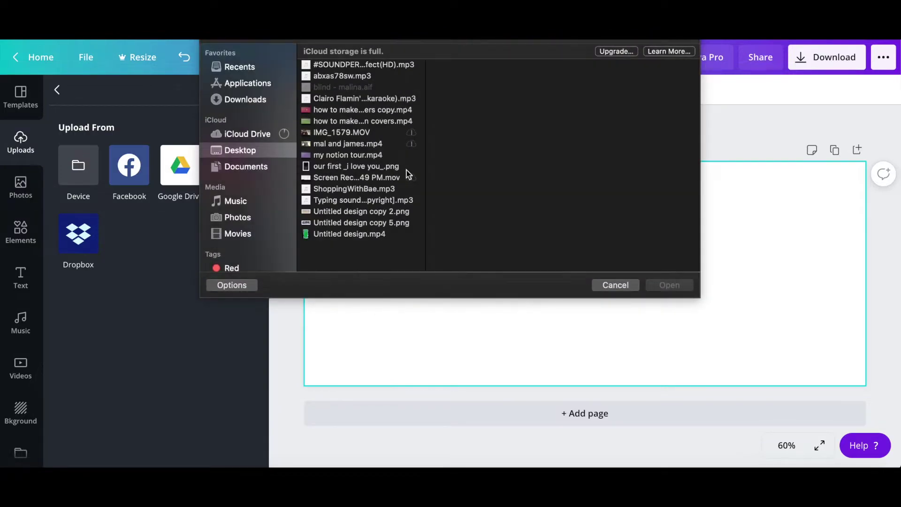
click(329, 224)
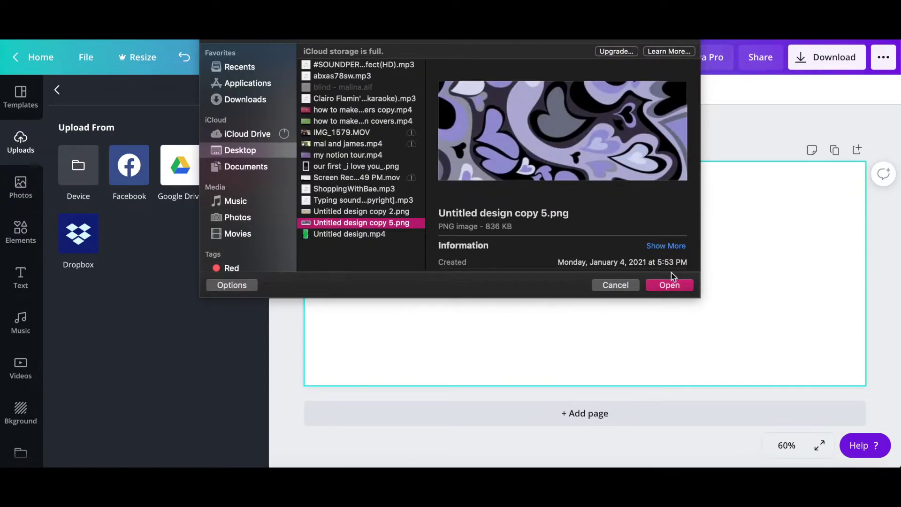
click(669, 286)
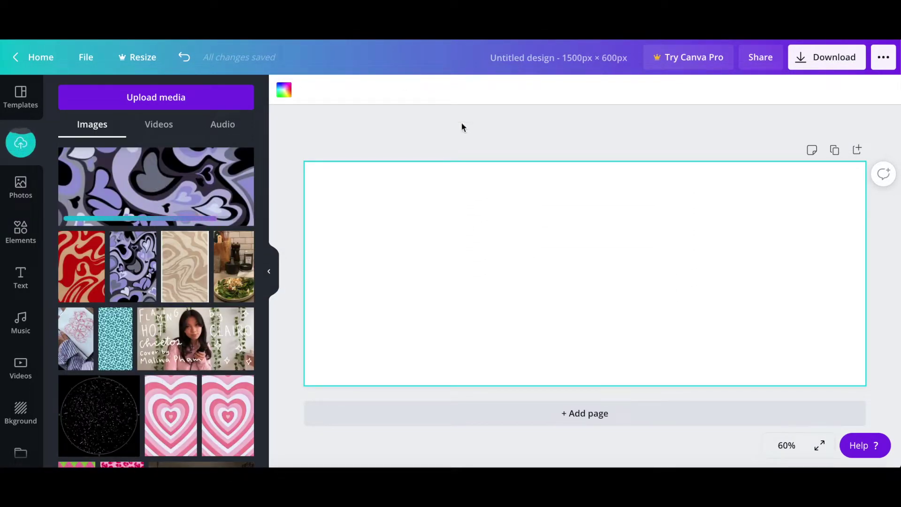
Add the red swirl image, rotate it 90°, and stretch it to fill the 1500×600 cover
click(91, 271)
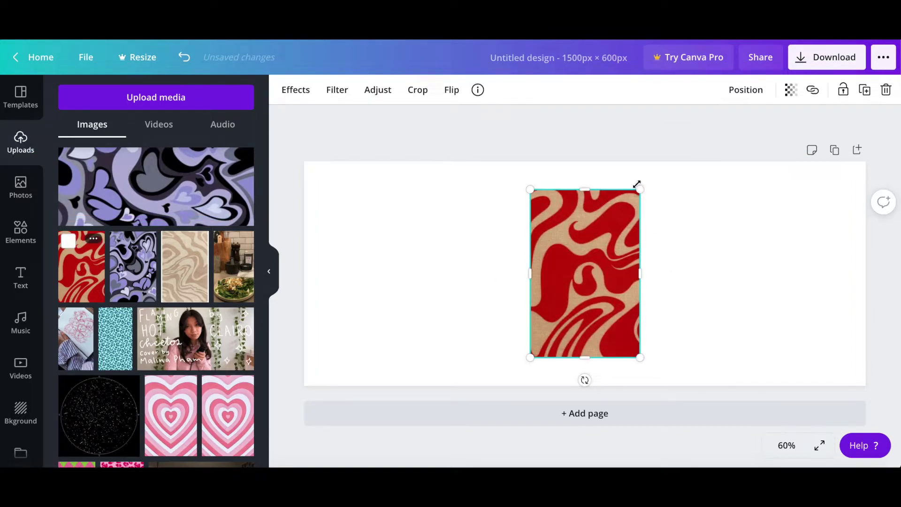
drag(585, 380, 440, 276)
drag(575, 301, 596, 272)
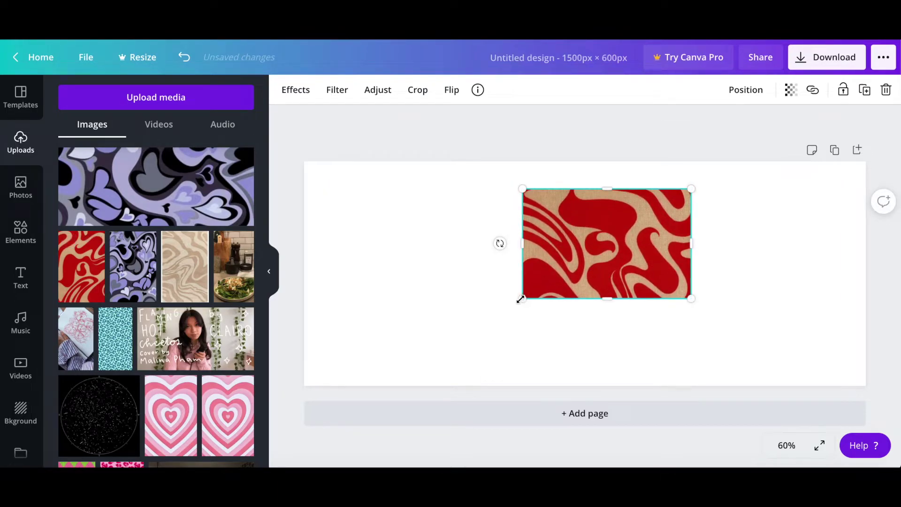
drag(522, 299, 423, 362)
drag(550, 283, 664, 227)
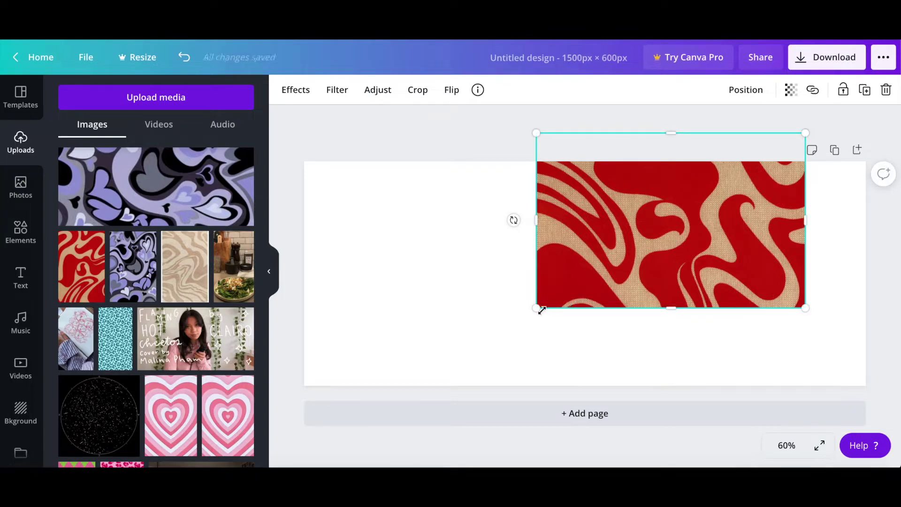
drag(542, 309, 477, 306)
drag(413, 352, 451, 340)
click(898, 279)
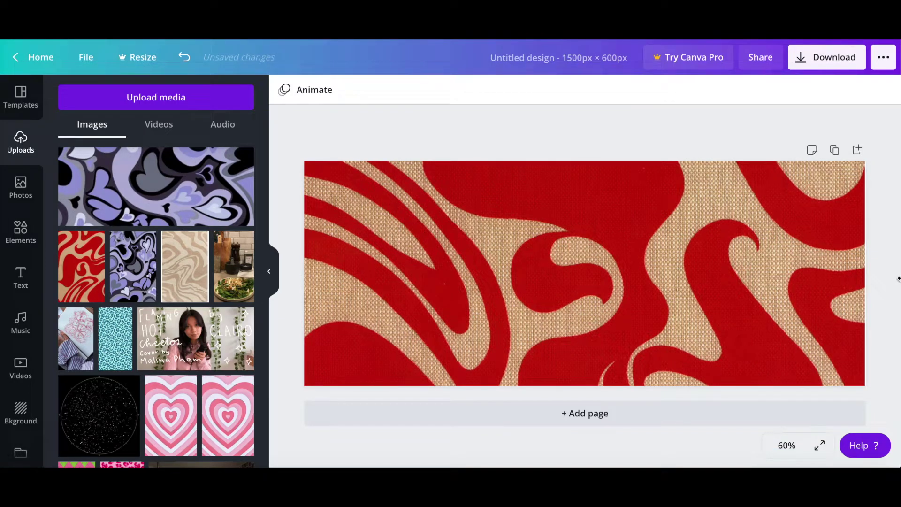
Download the finished cover design from Canva
click(827, 55)
click(740, 277)
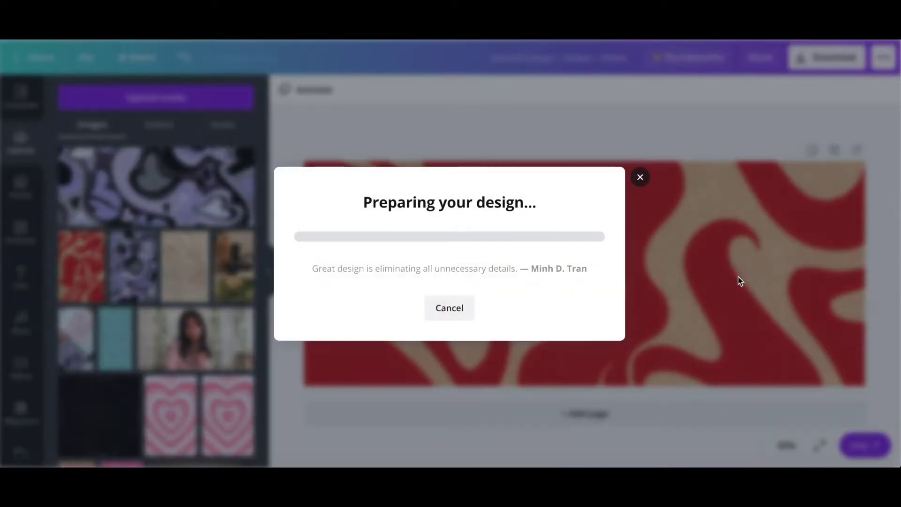
key(Escape)
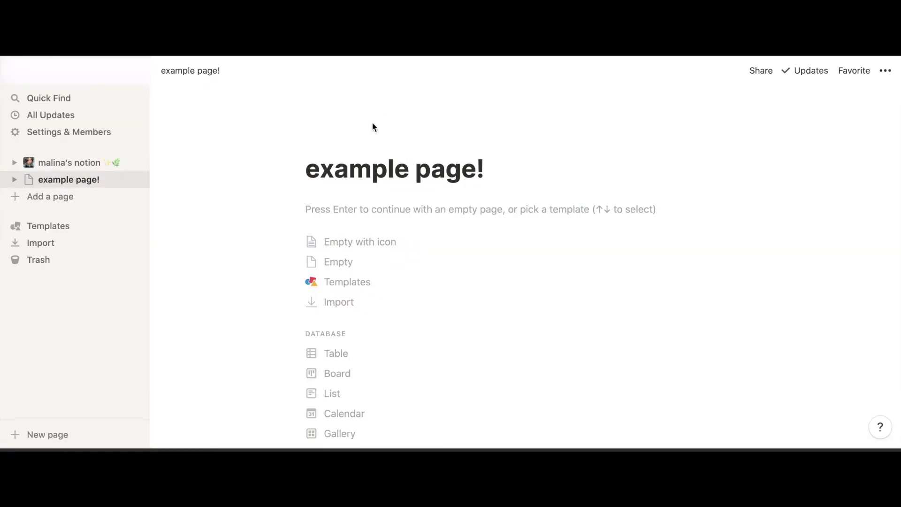
Upload Untitled design (1).png, the red swirl design, as the example page! cover
mouse_move(581, 155)
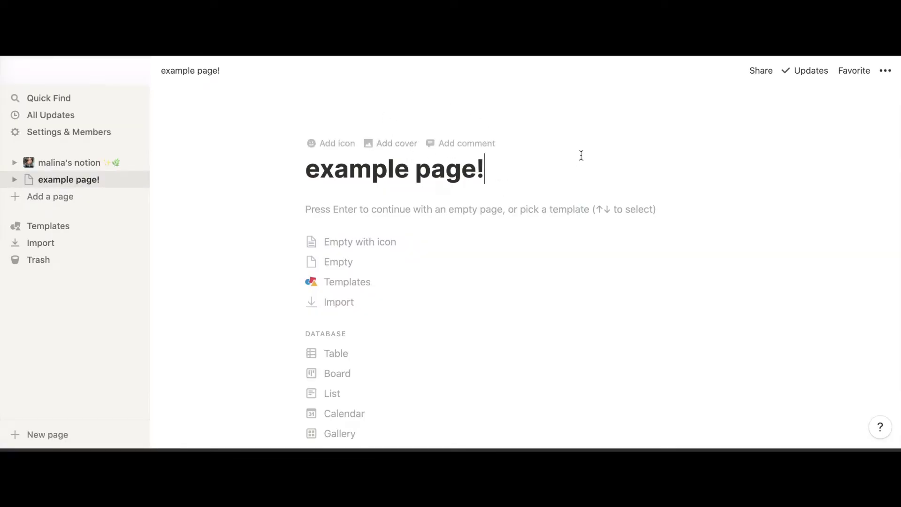
click(395, 144)
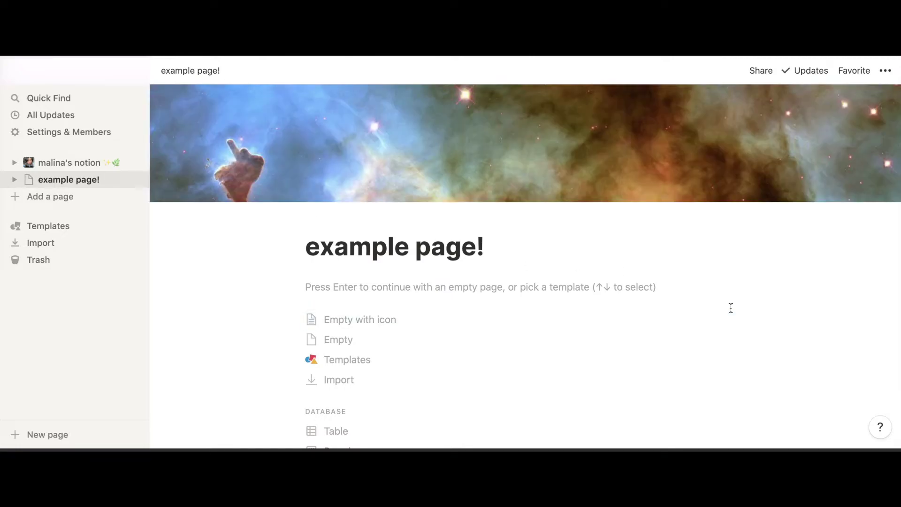
mouse_move(736, 161)
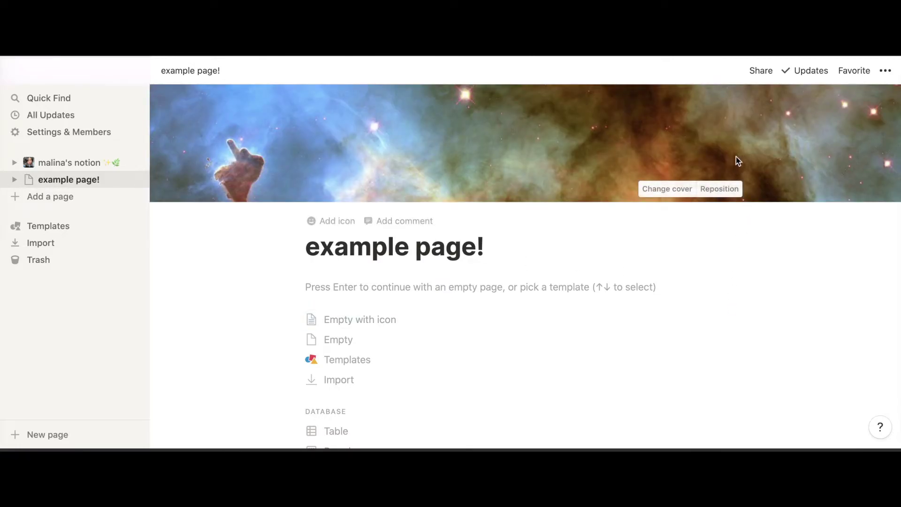
click(667, 188)
scroll(672, 397, down, 10)
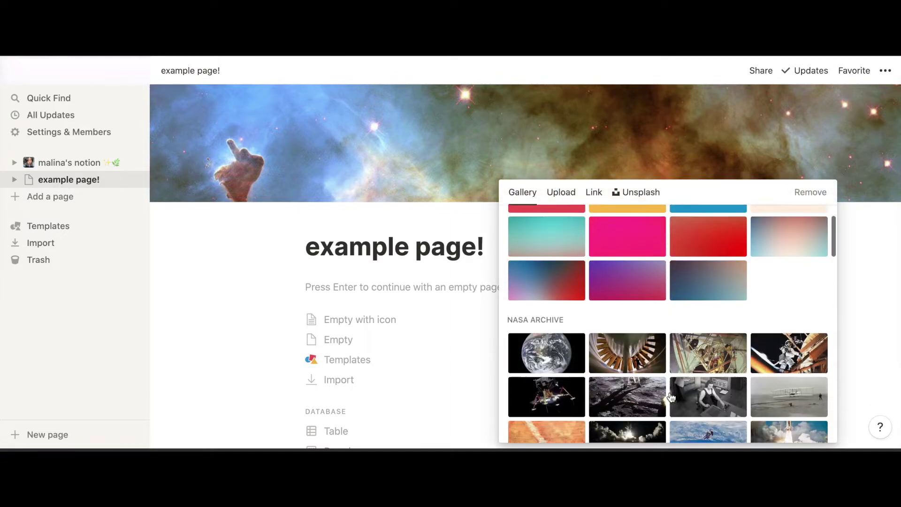
scroll(672, 397, down, 5)
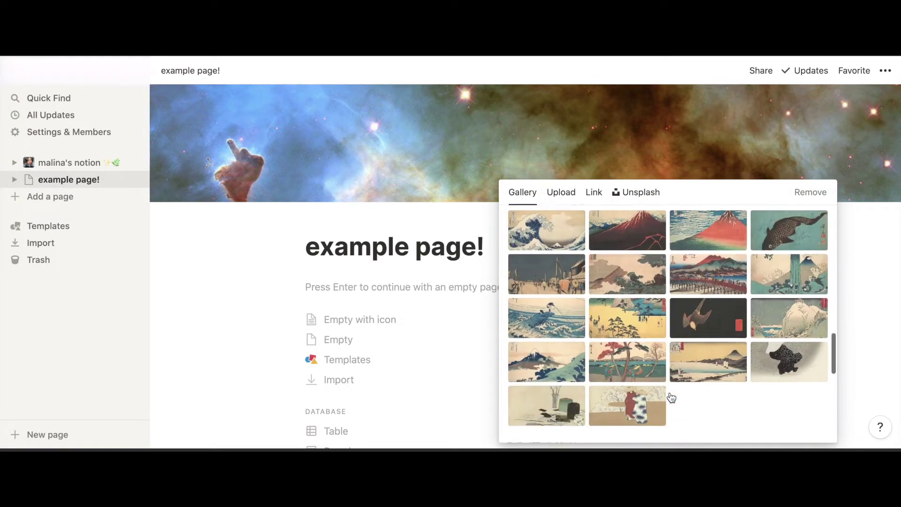
click(558, 194)
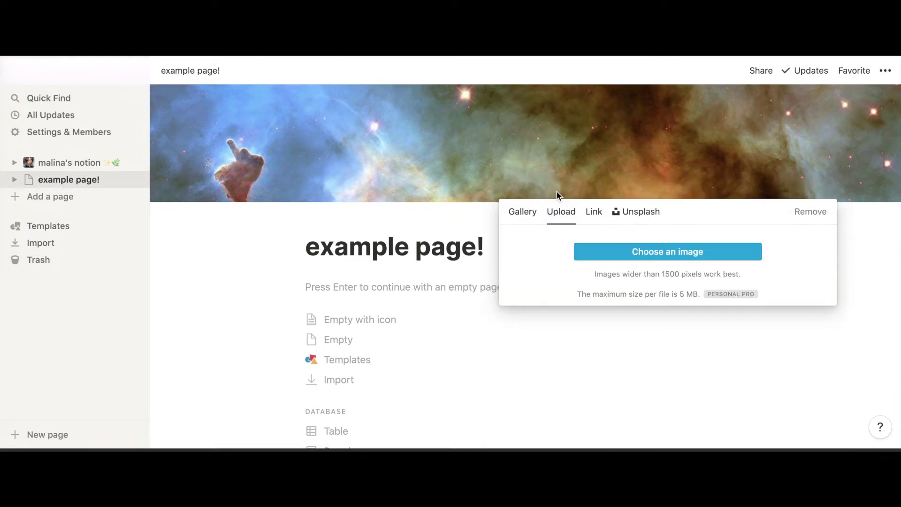
click(609, 261)
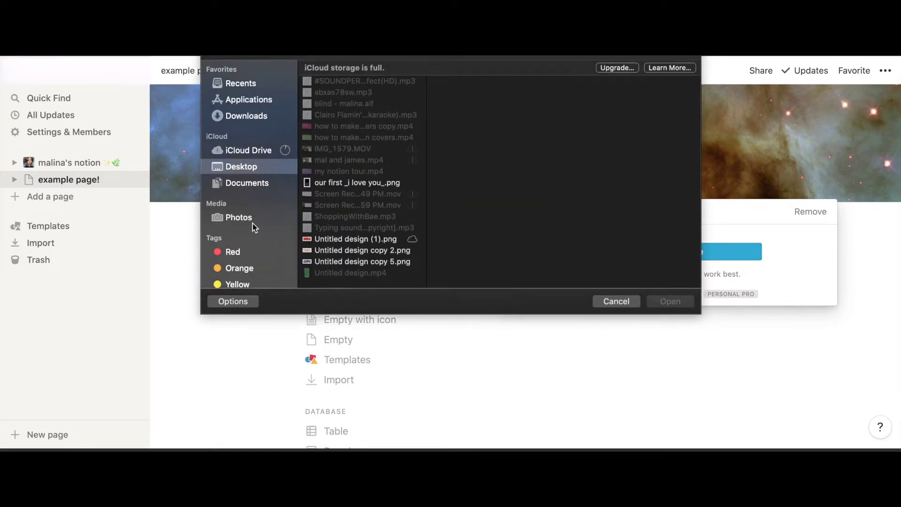
click(321, 239)
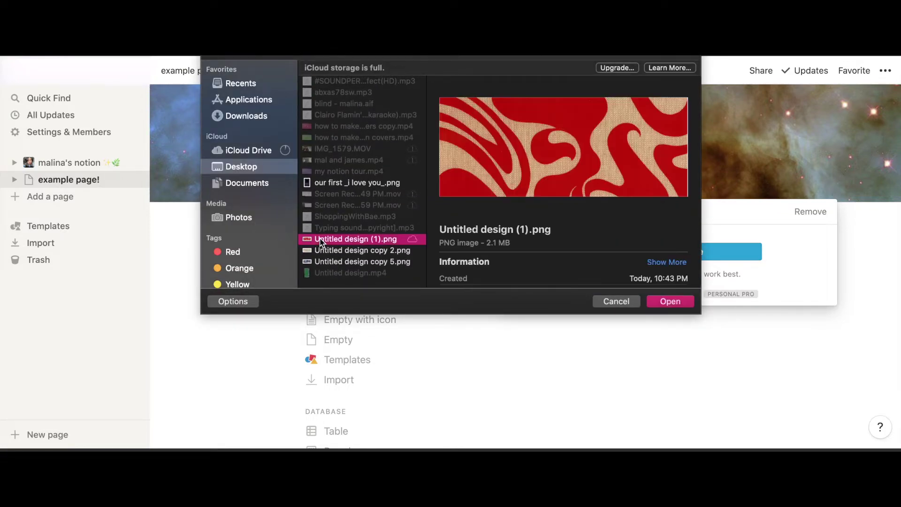
click(671, 301)
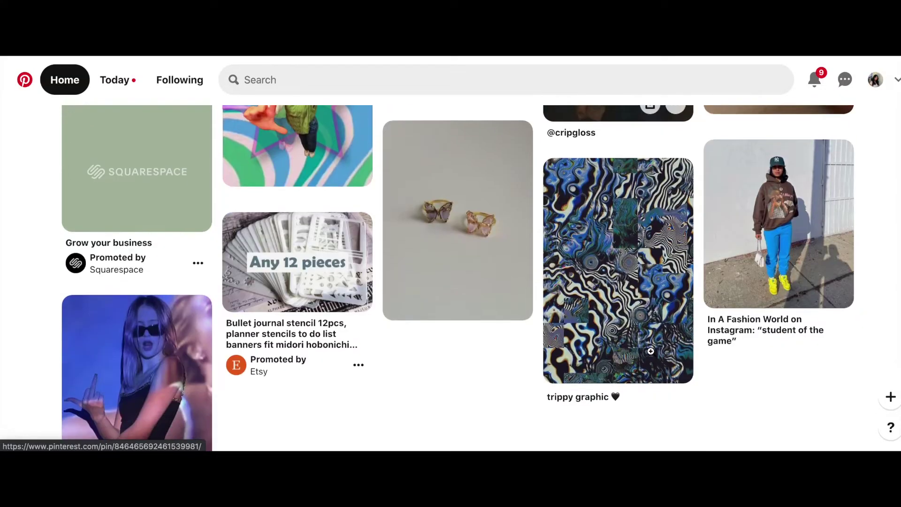
Save the colourful sunglasses pin's image to the computer with Download image
scroll(651, 351, down, 15)
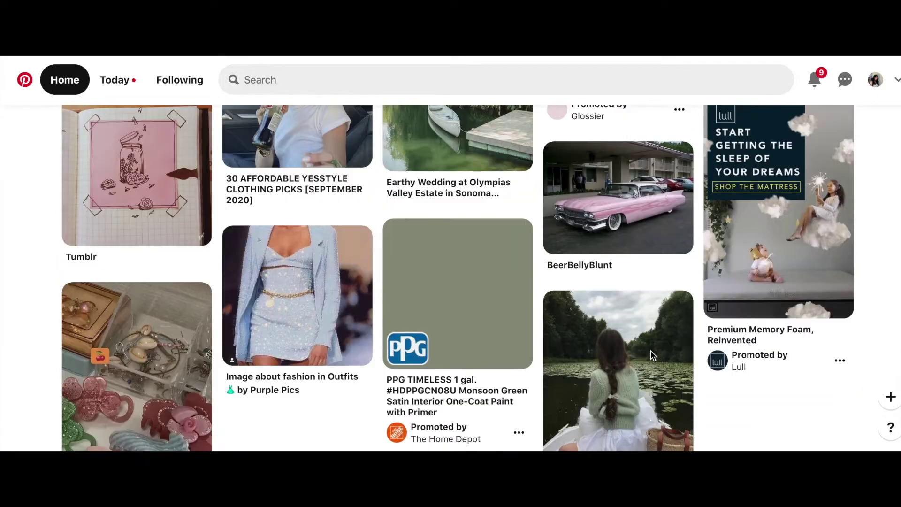
scroll(652, 355, down, 8)
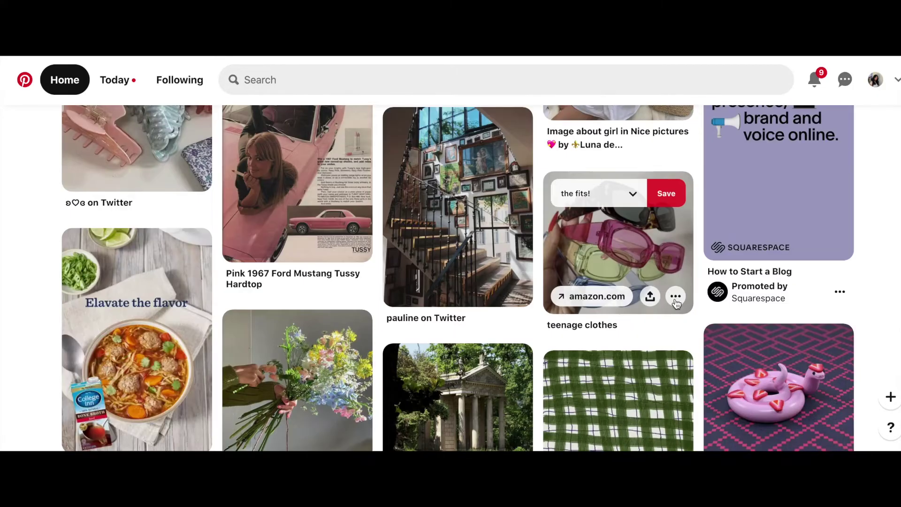
click(676, 300)
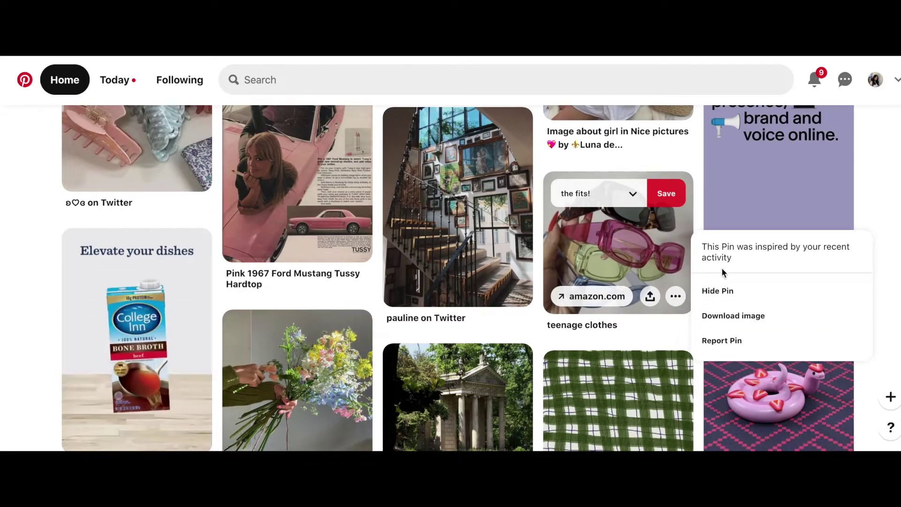
click(726, 327)
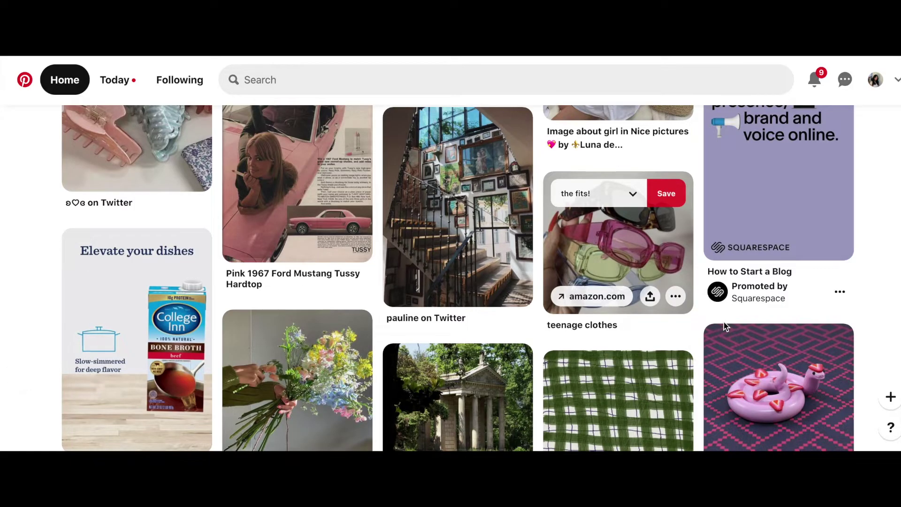
scroll(726, 327, down, 3)
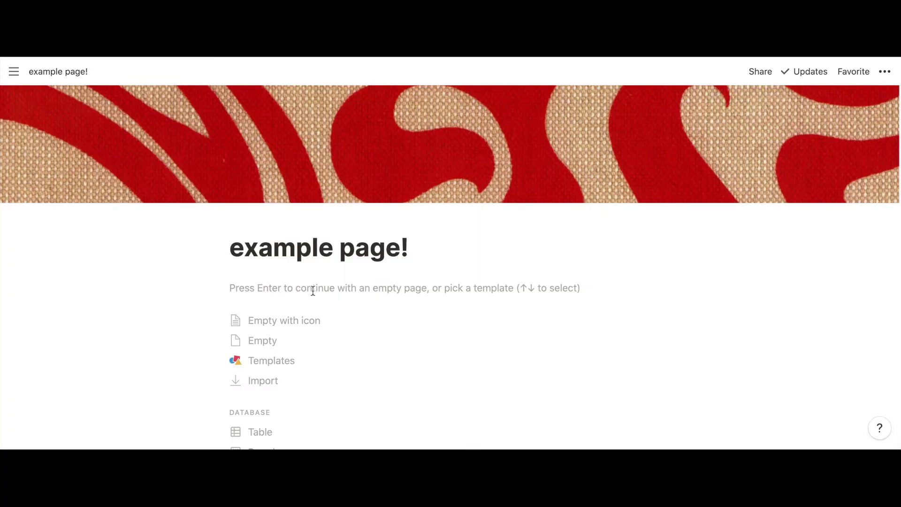
Start example page! as an empty page and insert an Image block under the title
scroll(313, 291, down, 3)
click(270, 219)
key(Return)
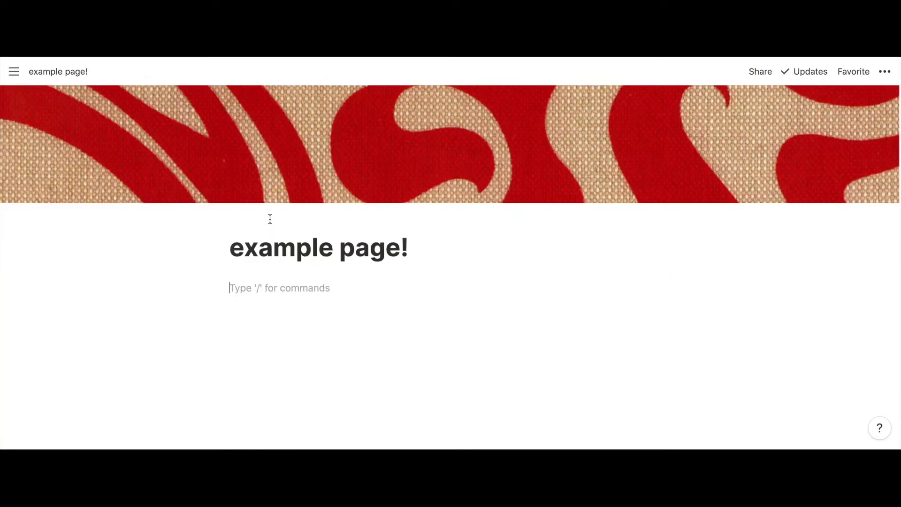
text(/)
scroll(338, 221, down, 10)
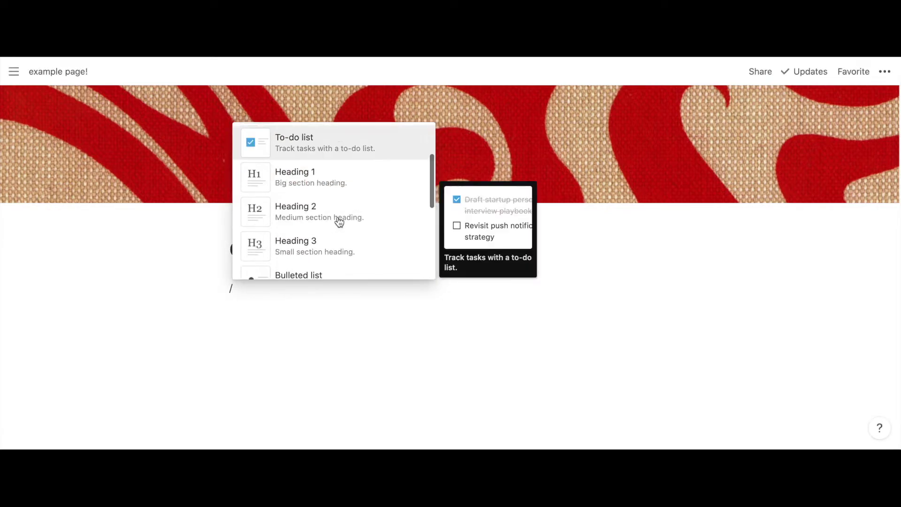
scroll(338, 222, down, 15)
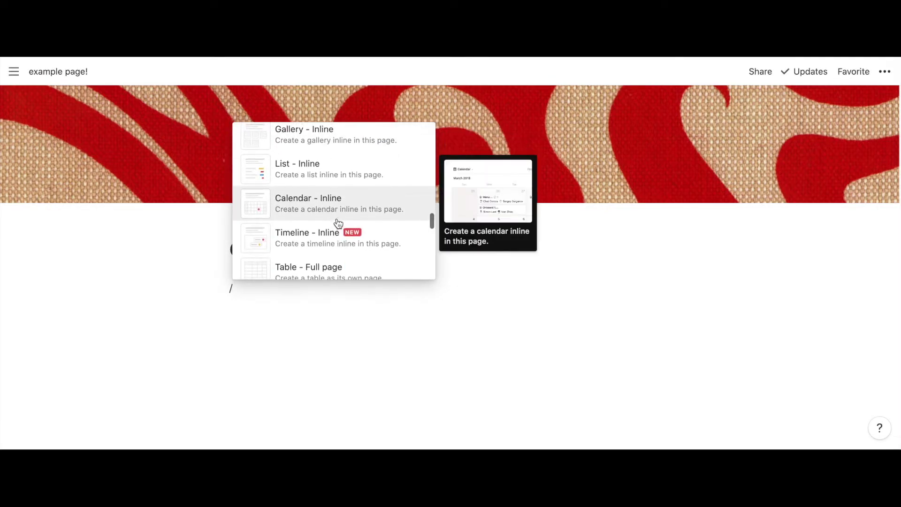
click(331, 196)
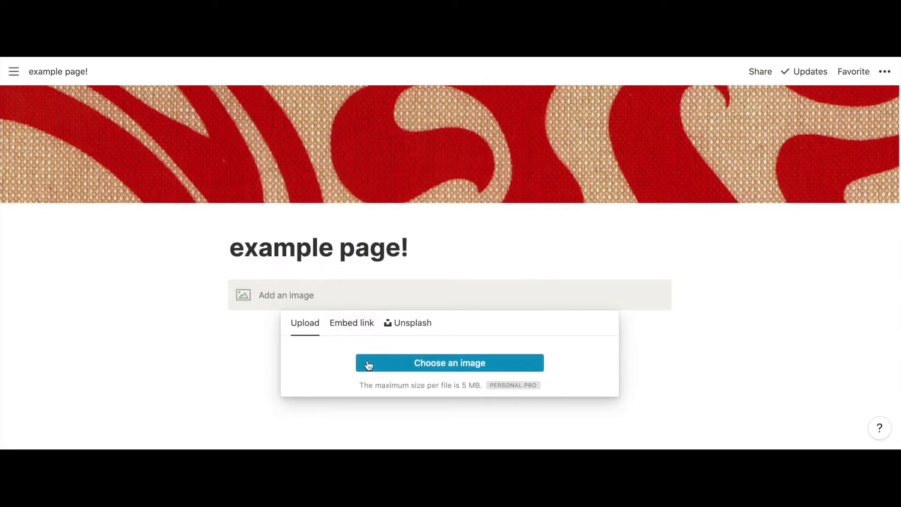
Upload the tarot card photo from Downloads and shrink it to a small centred square
click(368, 364)
click(263, 117)
scroll(368, 228, up, 3)
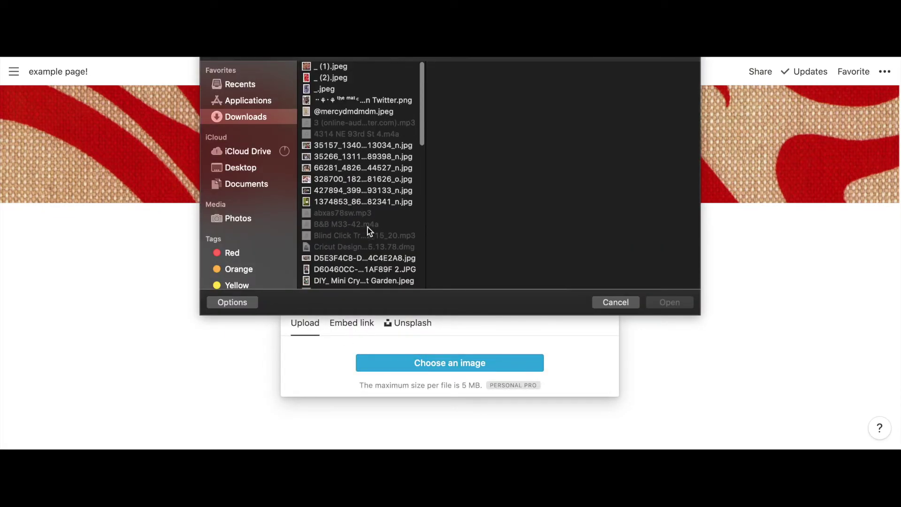
scroll(345, 179, down, 5)
click(344, 174)
click(665, 306)
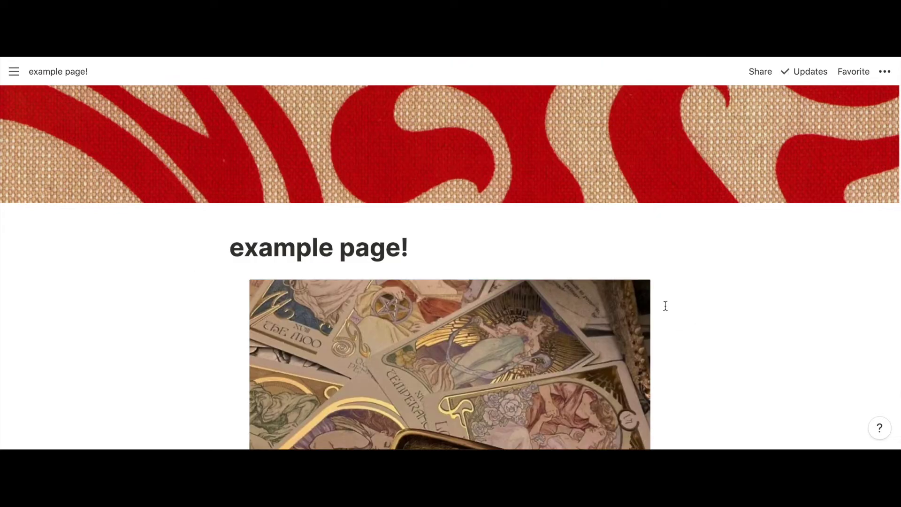
scroll(665, 306, down, 5)
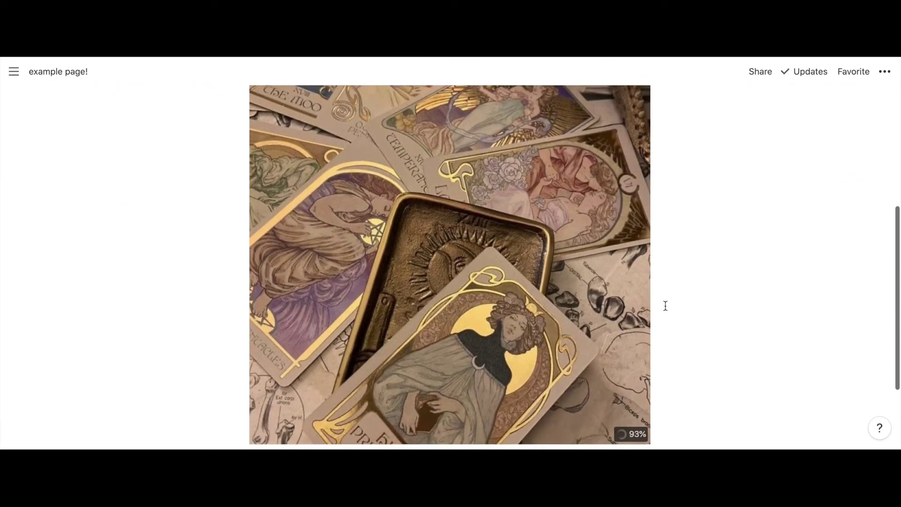
scroll(664, 310, down, 1)
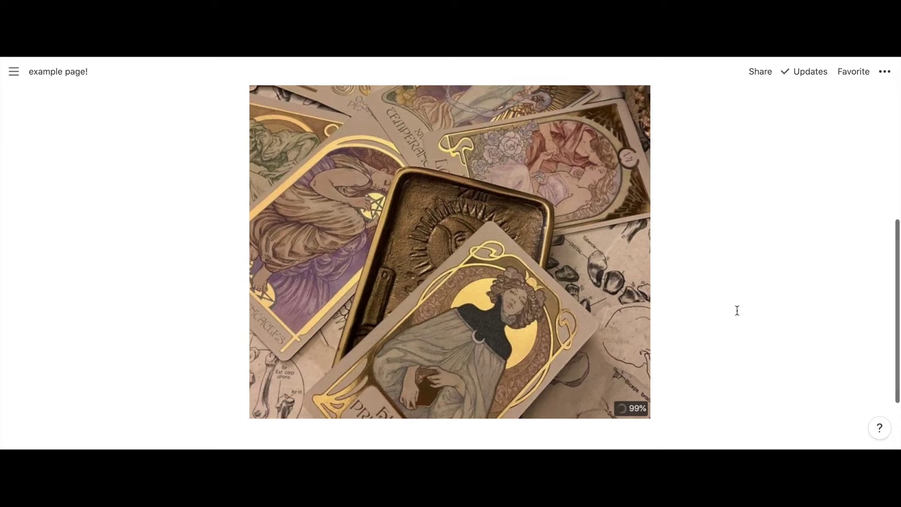
scroll(737, 311, up, 1)
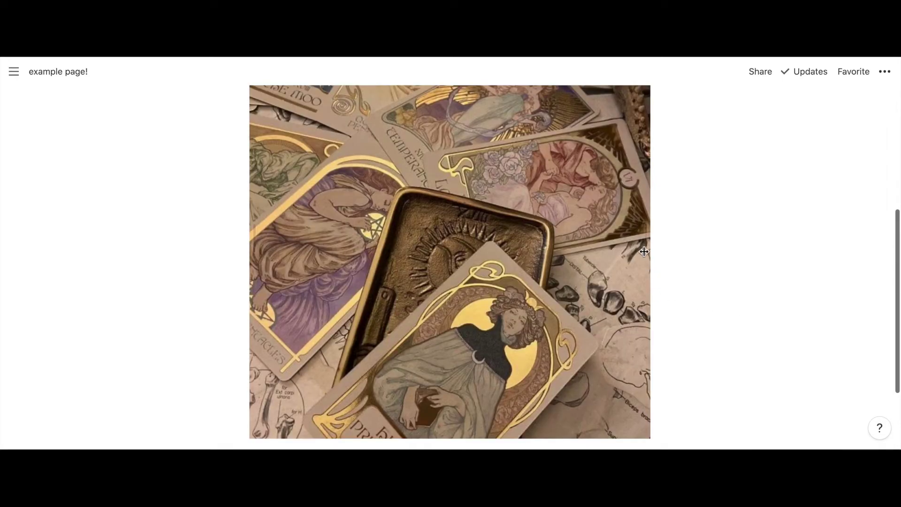
drag(618, 211, 540, 240)
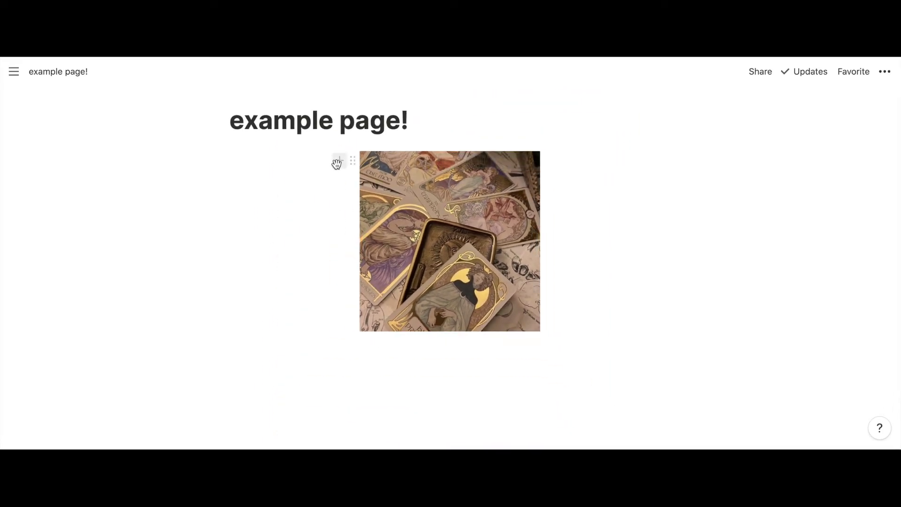
Add a second image with the rings photo and drag it beside the tarot photo as two columns
scroll(351, 249, down, 10)
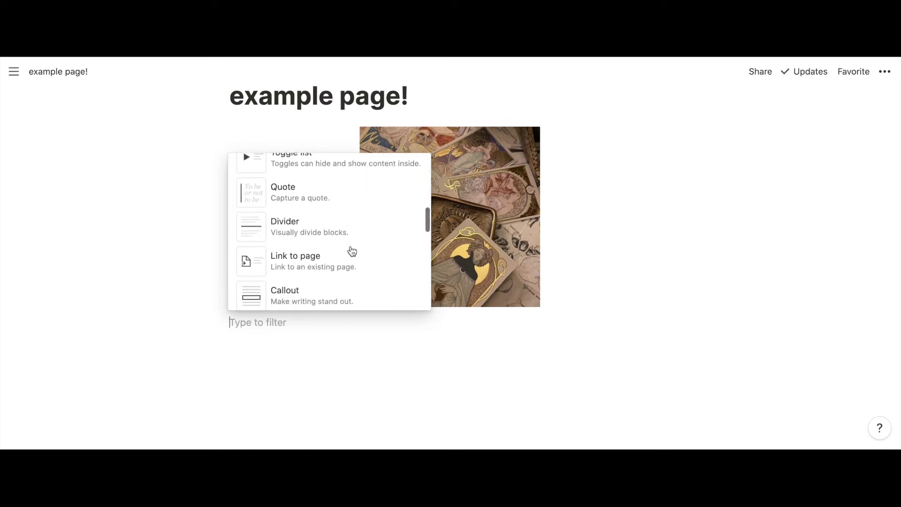
scroll(351, 248, down, 10)
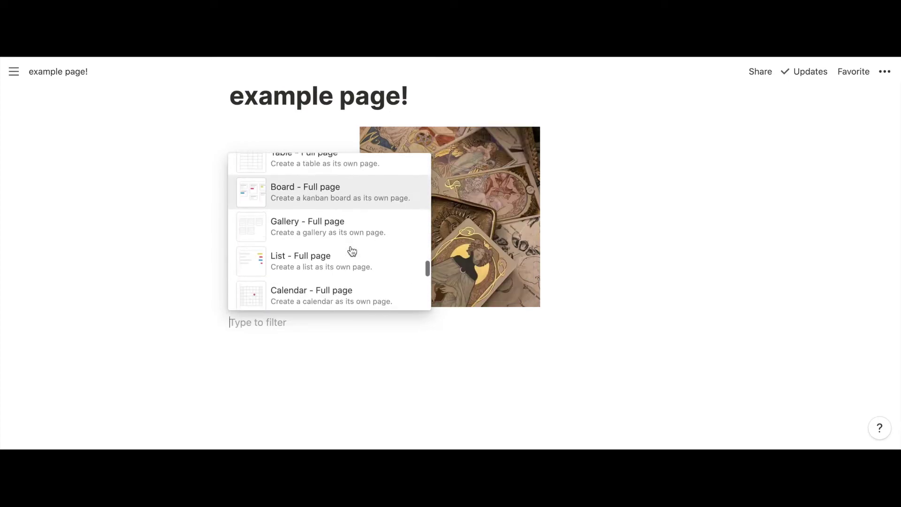
click(352, 250)
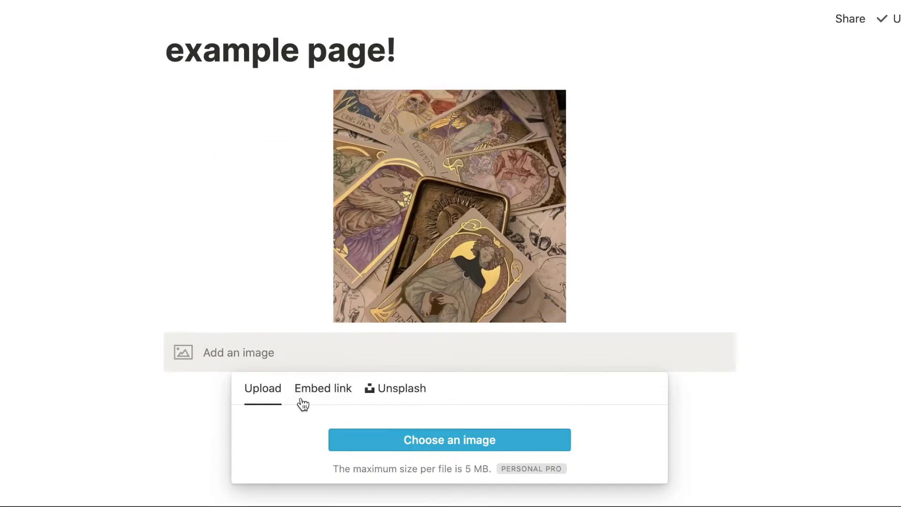
click(351, 439)
click(305, 12)
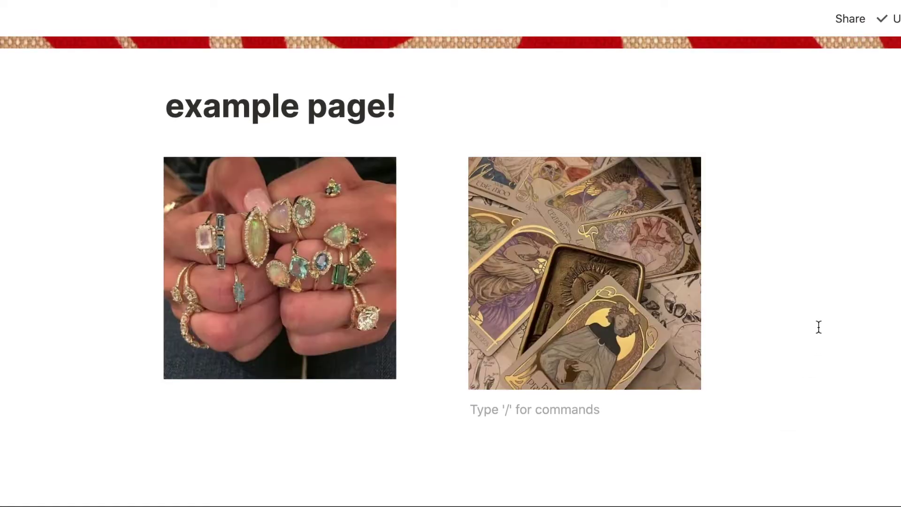
drag(317, 283, 893, 288)
drag(570, 292, 363, 105)
drag(455, 298, 323, 202)
Add an empty line below the photos and move the text line above the tarot photo
scroll(638, 271, down, 1)
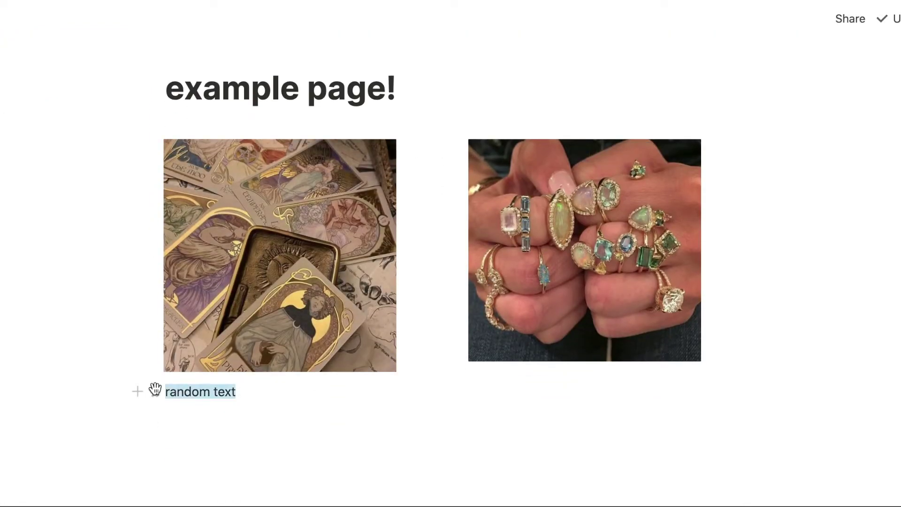
click(263, 417)
drag(154, 392, 151, 194)
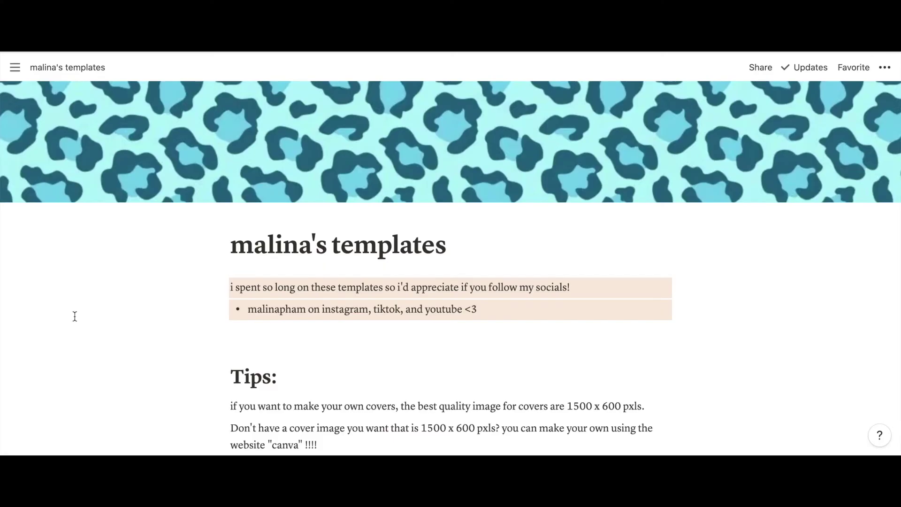
Scroll to Page templates and open the green themed homepage template
scroll(75, 316, down, 6)
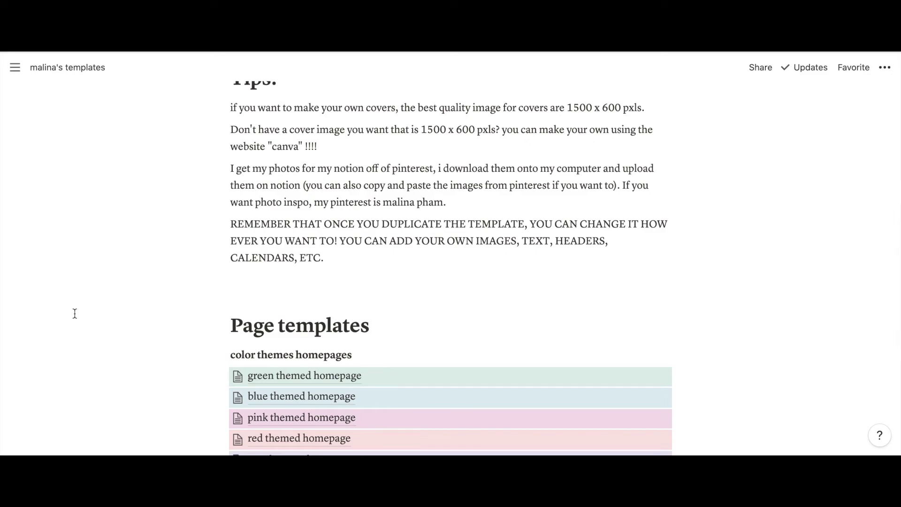
scroll(75, 313, down, 5)
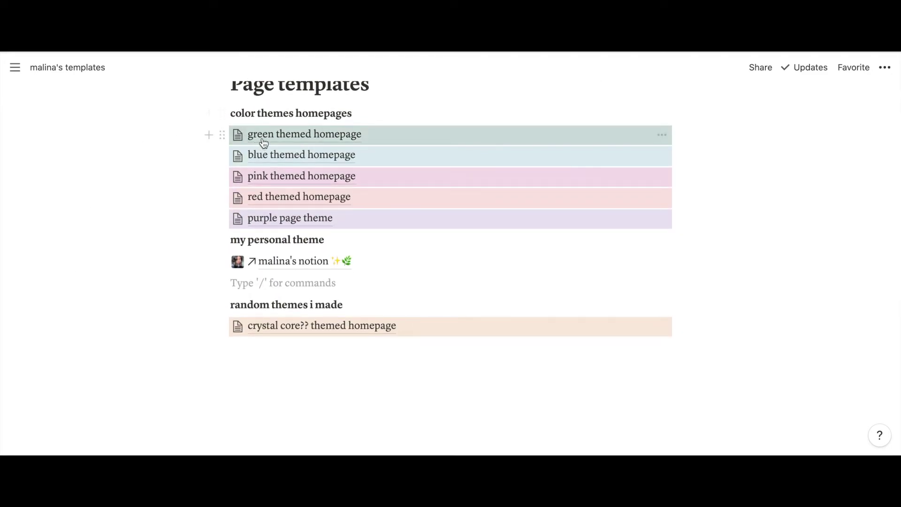
click(260, 134)
scroll(789, 269, down, 5)
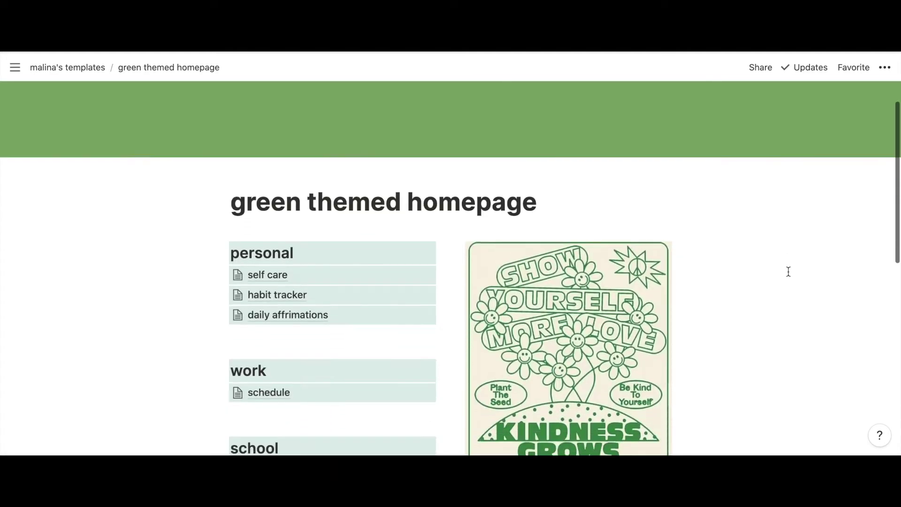
scroll(789, 271, down, 5)
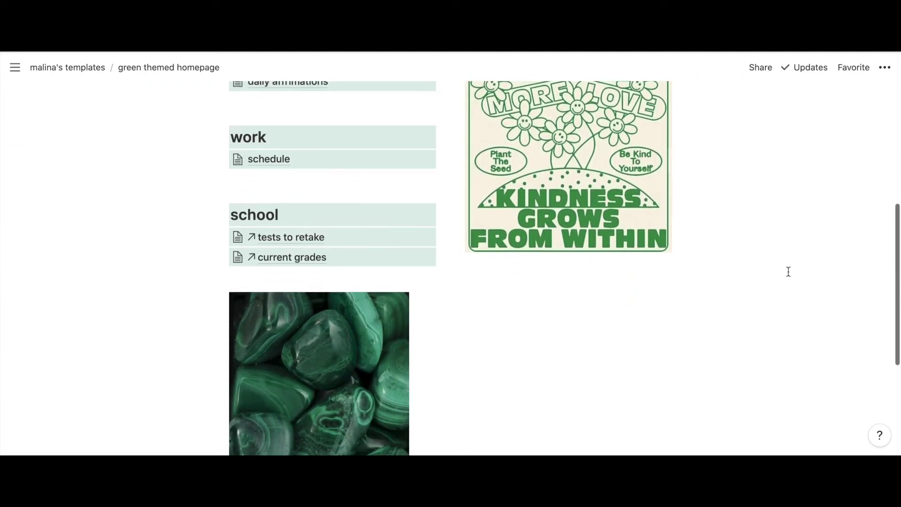
scroll(788, 270, up, 6)
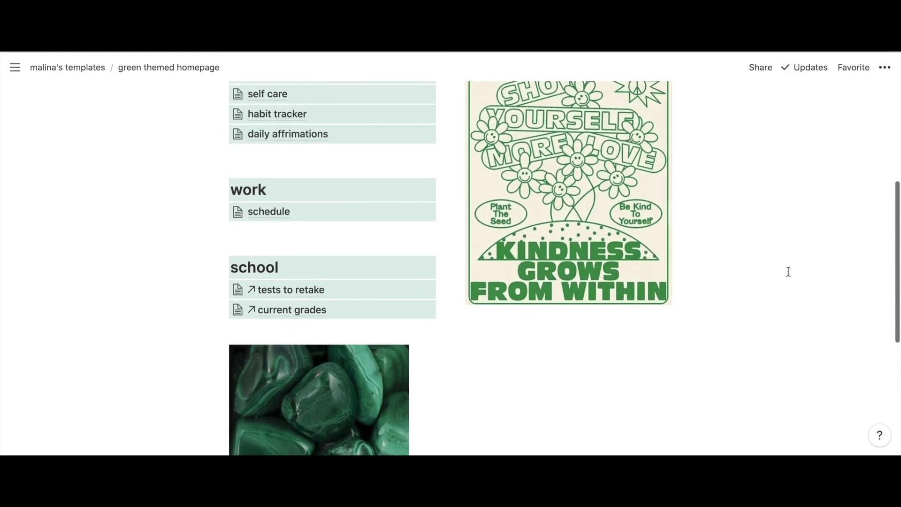
Visit the self care, habit tracker, daily affirmations and schedule subpages, returning after each
click(268, 194)
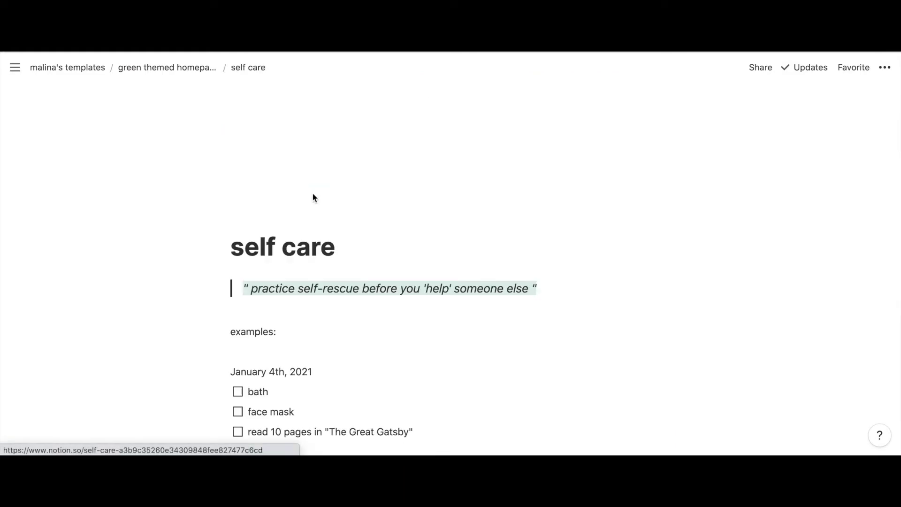
click(159, 66)
click(277, 213)
click(167, 67)
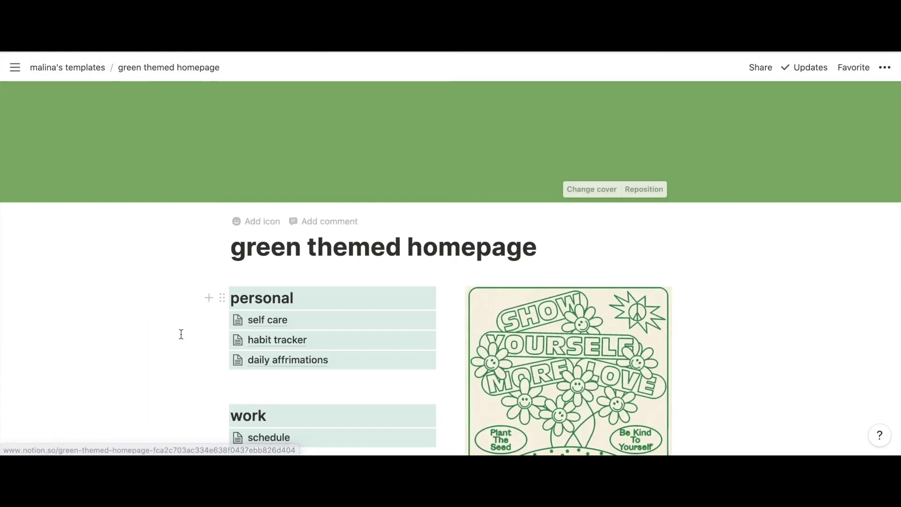
click(288, 359)
scroll(239, 280, down, 3)
click(181, 66)
scroll(191, 269, down, 3)
click(269, 277)
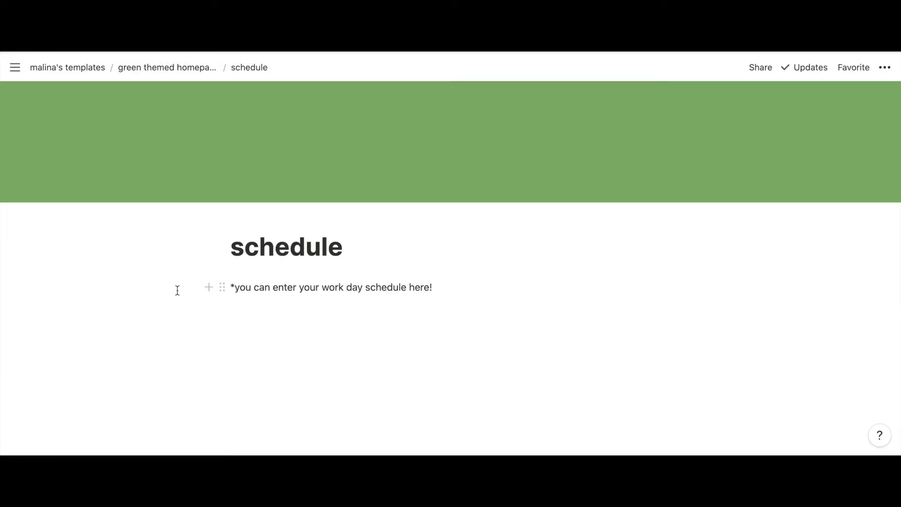
click(179, 67)
scroll(197, 296, down, 3)
Look through the tests to retake and current grades table pages
click(268, 356)
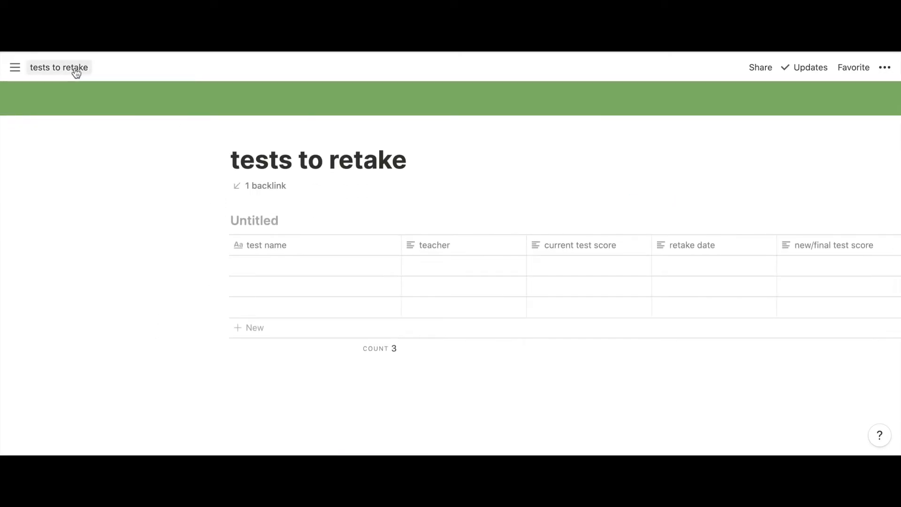
click(75, 68)
click(256, 185)
click(215, 225)
click(315, 139)
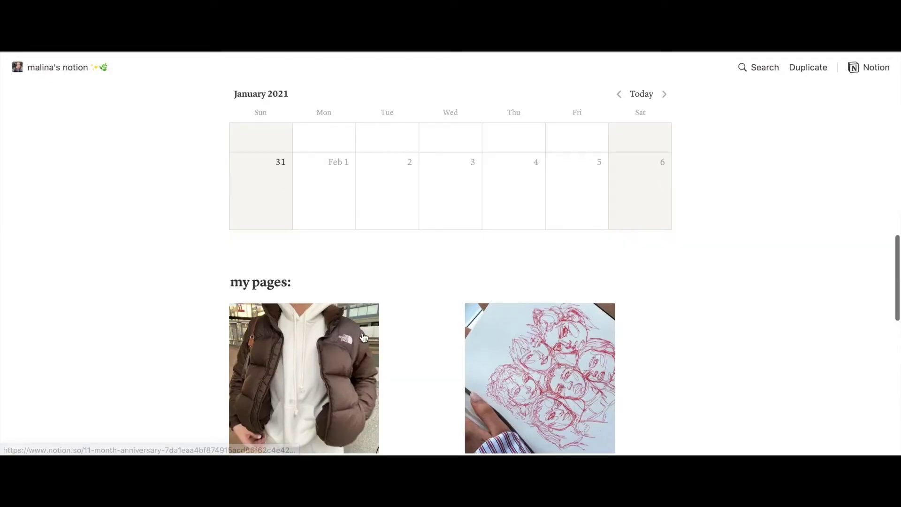
scroll(363, 337, down, 10)
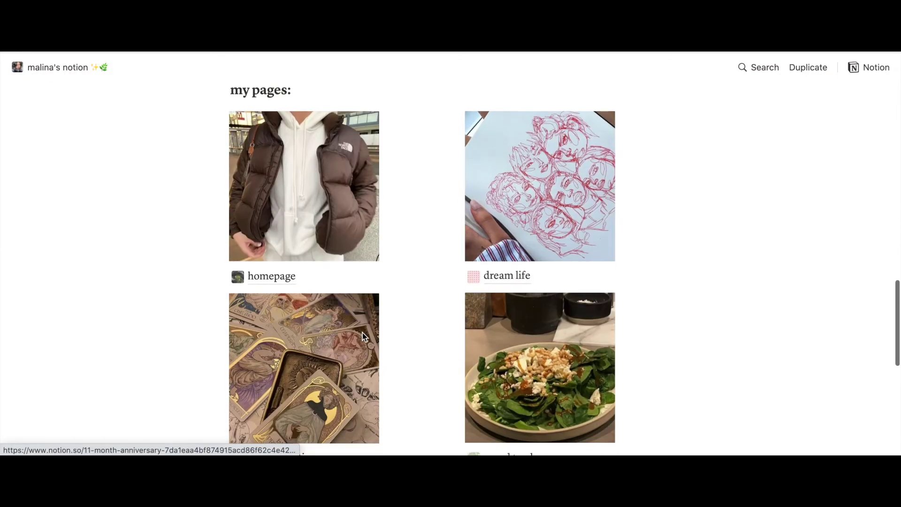
scroll(363, 337, down, 5)
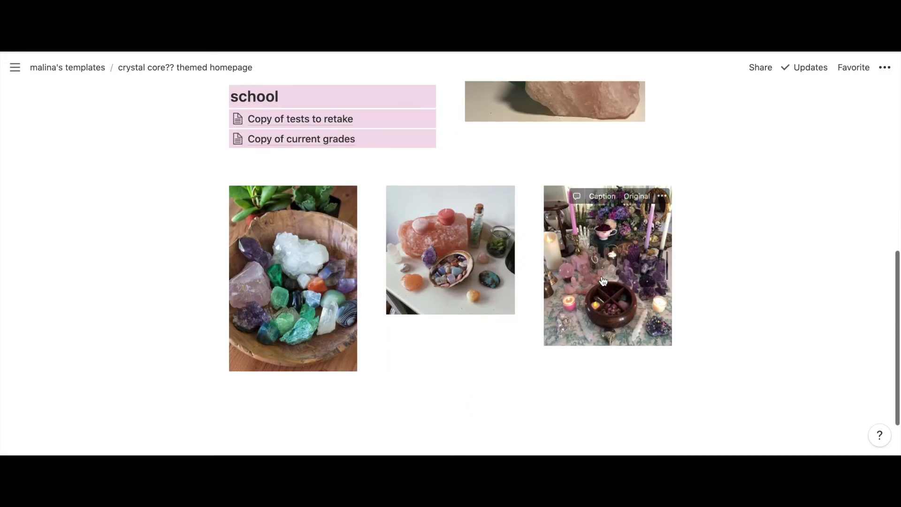
scroll(602, 268, up, 7)
scroll(602, 267, up, 1)
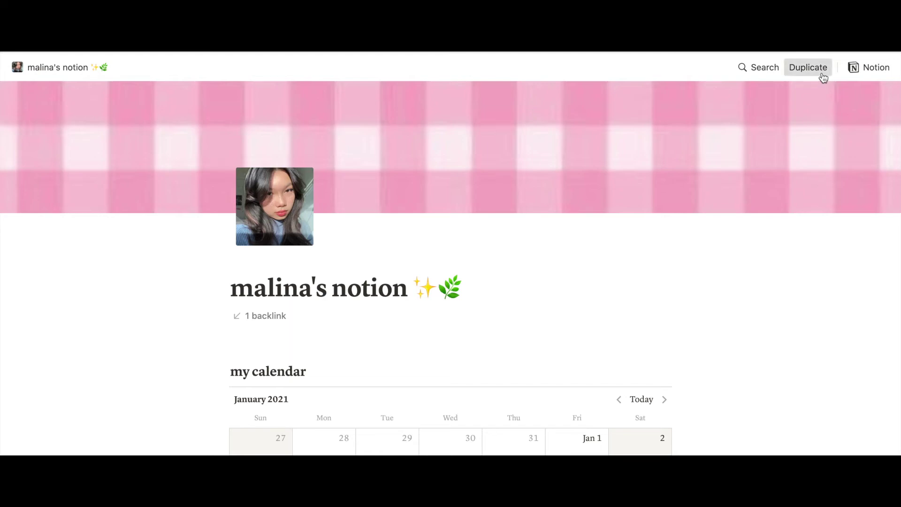
Duplicate the workspace template into your own workspace and retitle the copy 'your name!'
click(809, 67)
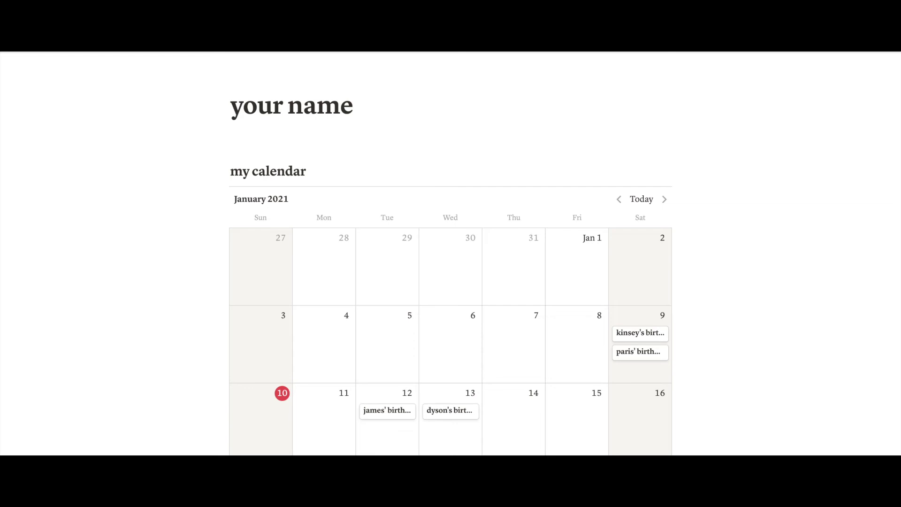
text(!)
scroll(410, 185, up, 2)
scroll(410, 184, down, 12)
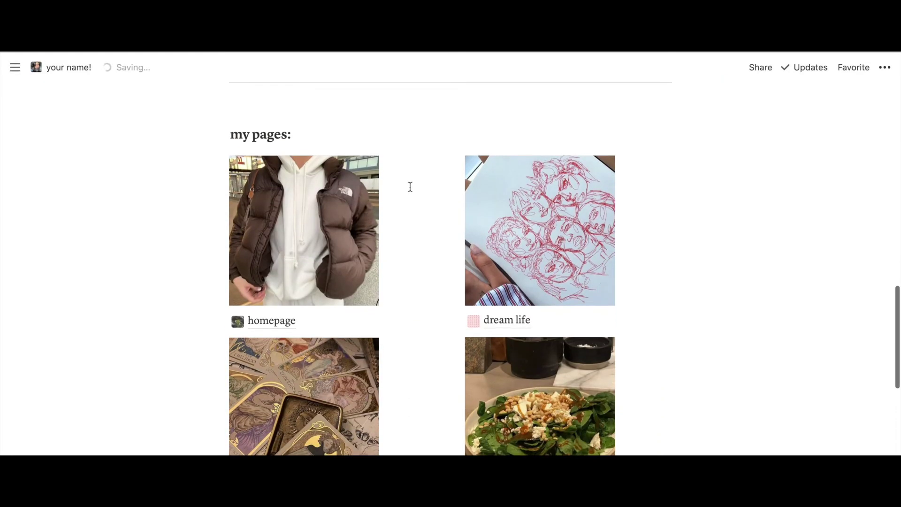